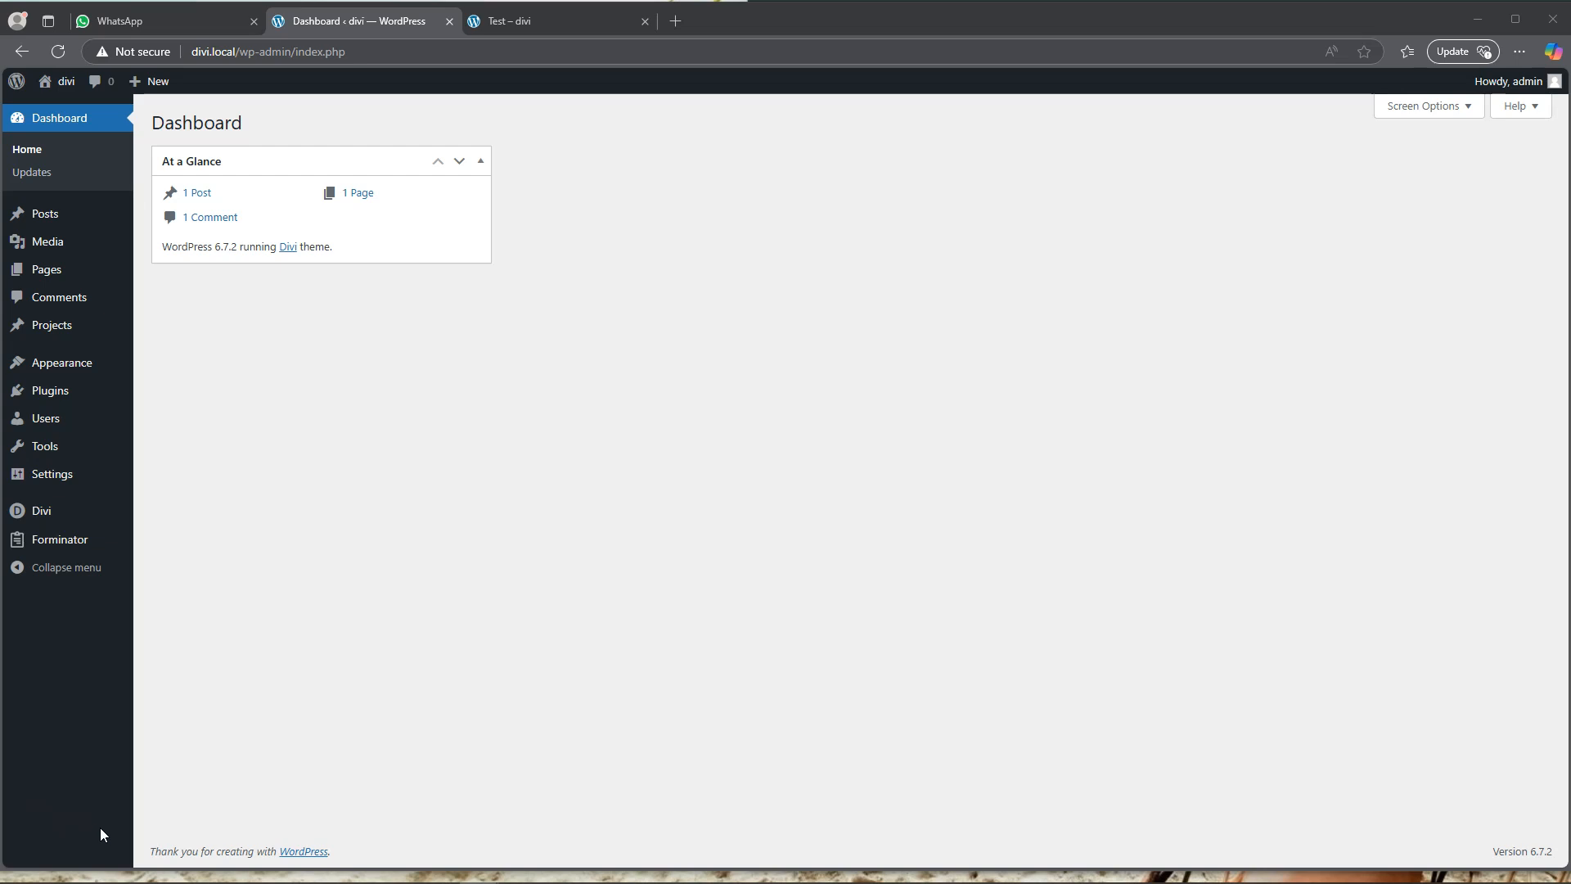
- Copy the shortcode of the Quote Request form from the Forminator forms list
mouse_move(71, 543)
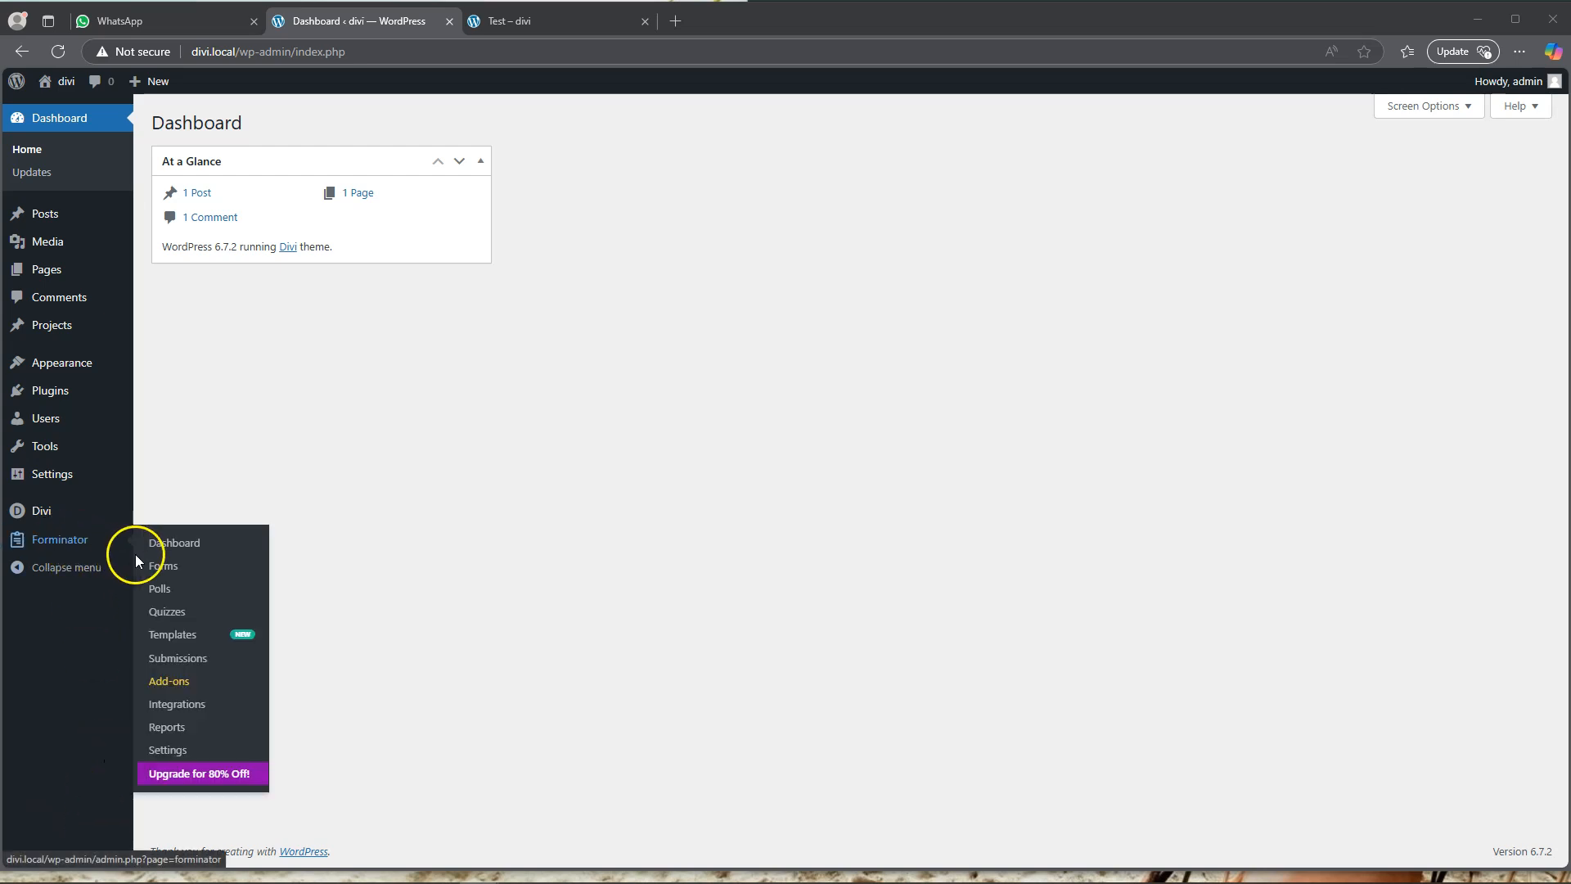
click(172, 568)
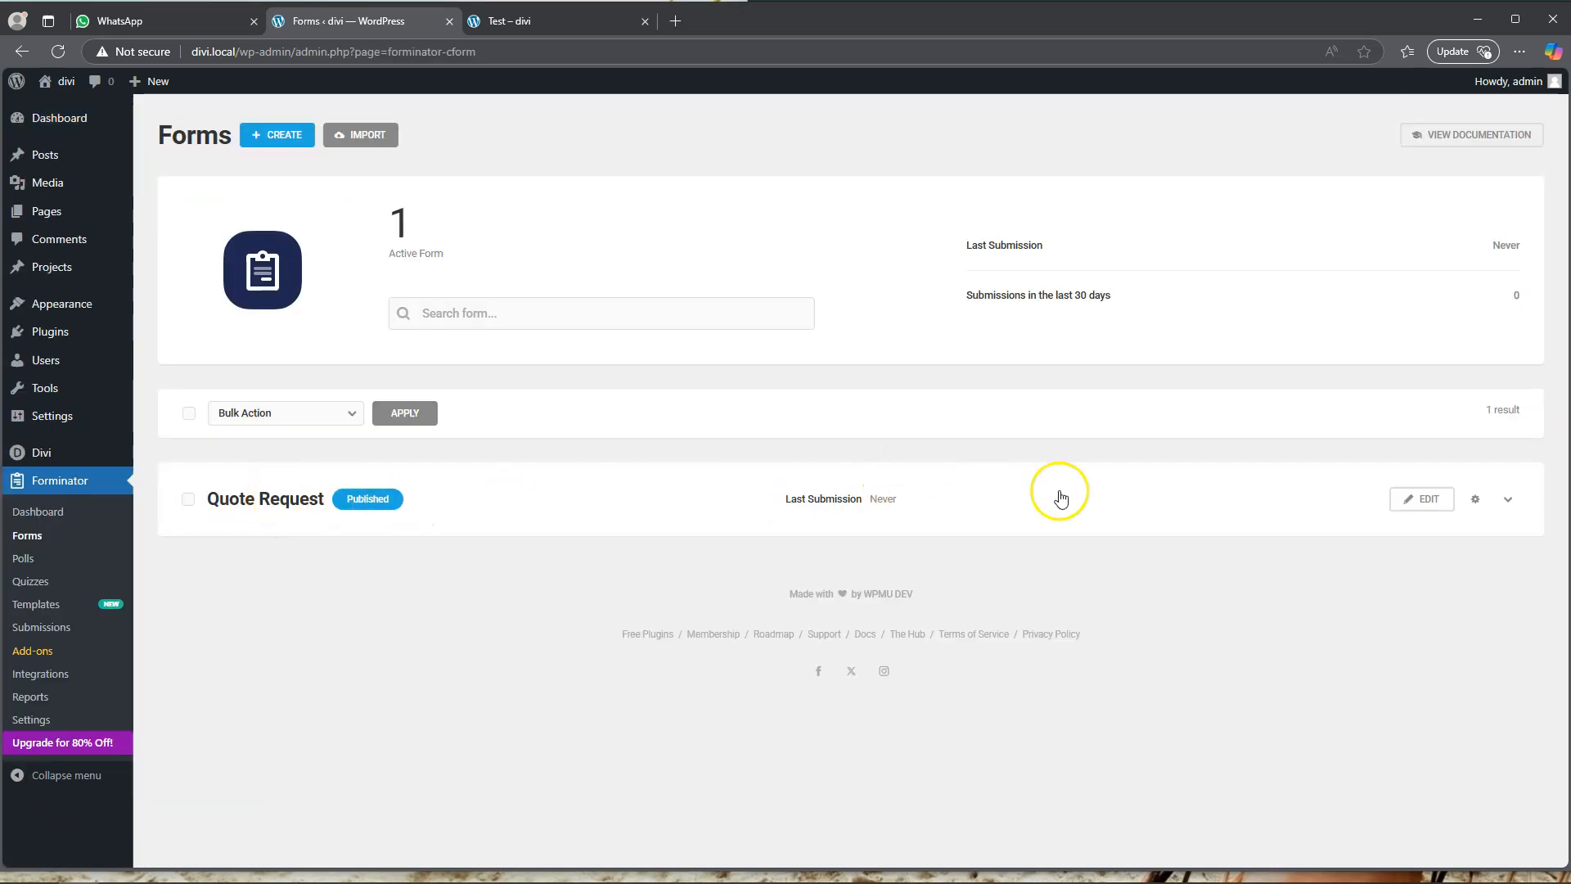
click(1475, 500)
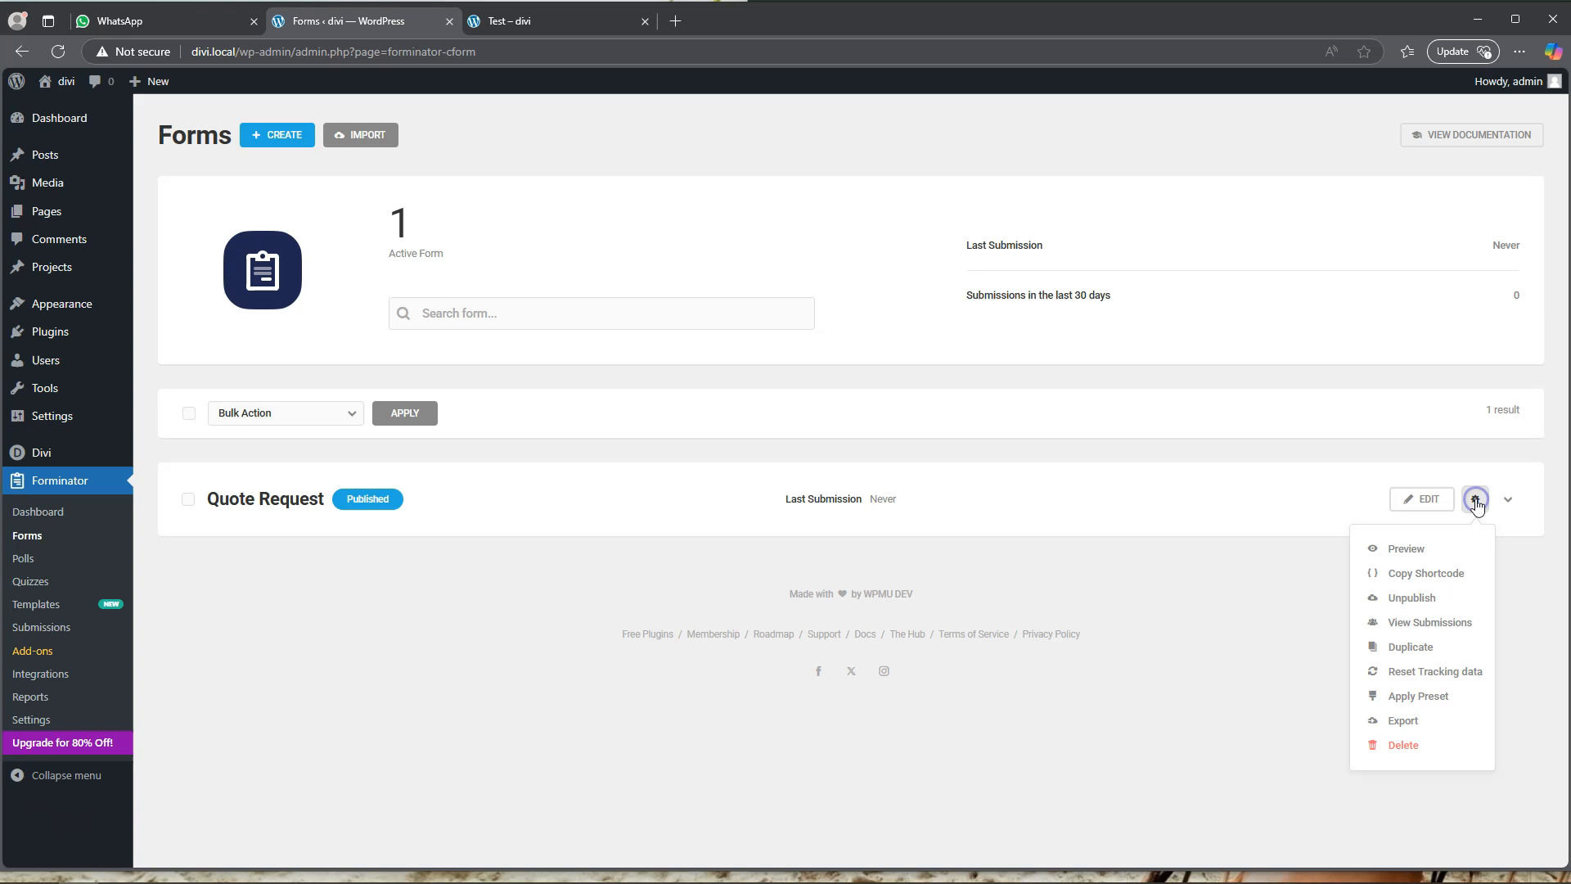
click(1440, 576)
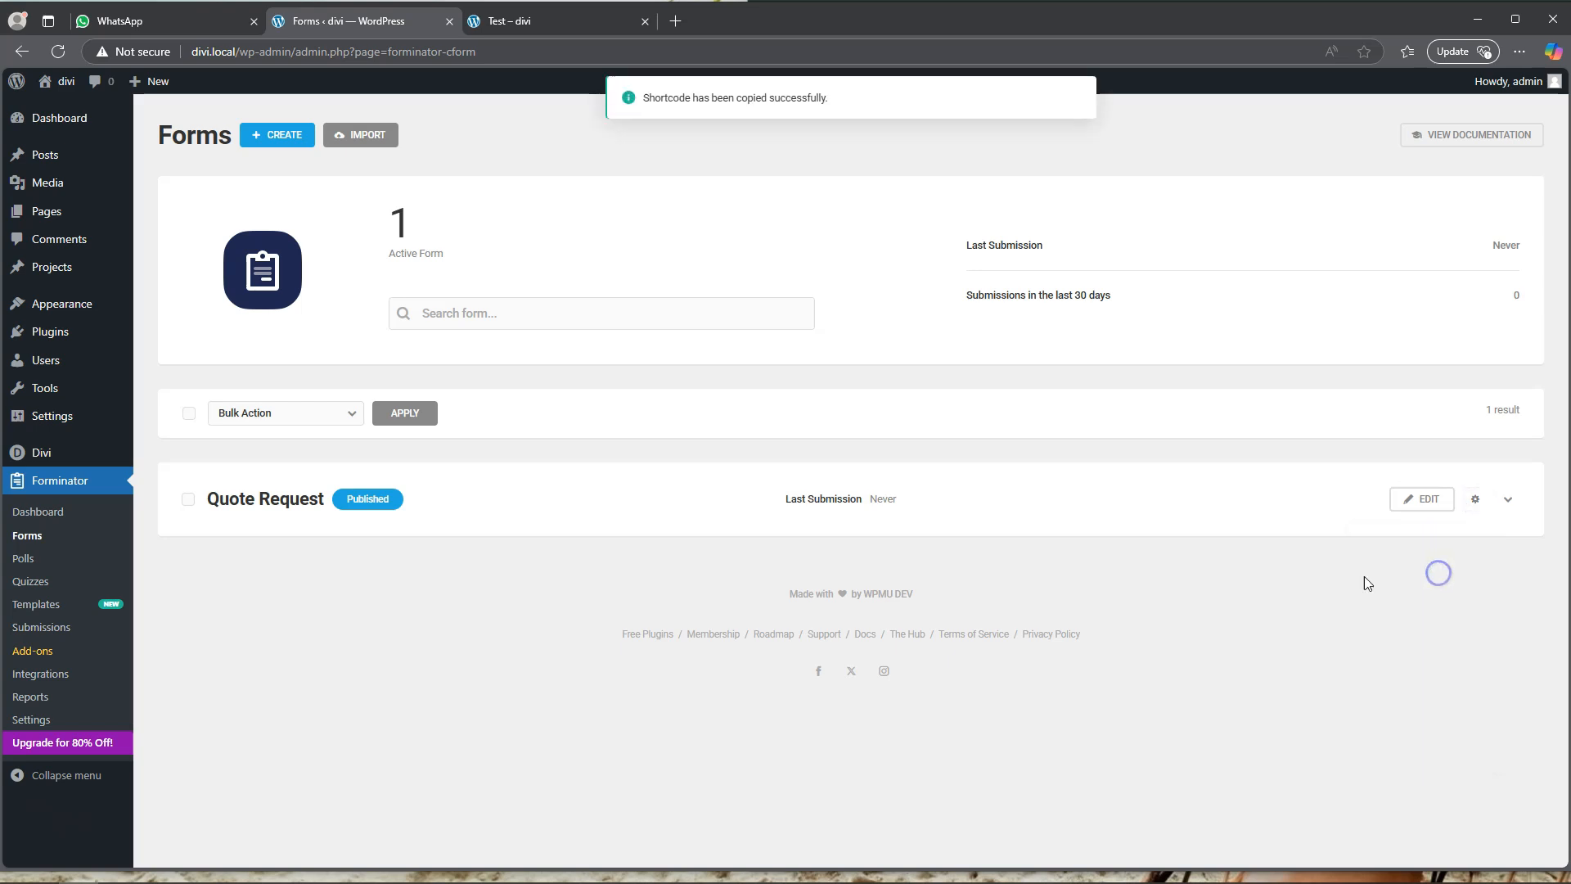
- Switch to the Test page in the Divi builder and go to the empty row above "Already Know the Details of Your Project?"
click(540, 23)
scroll(764, 354, down, 10)
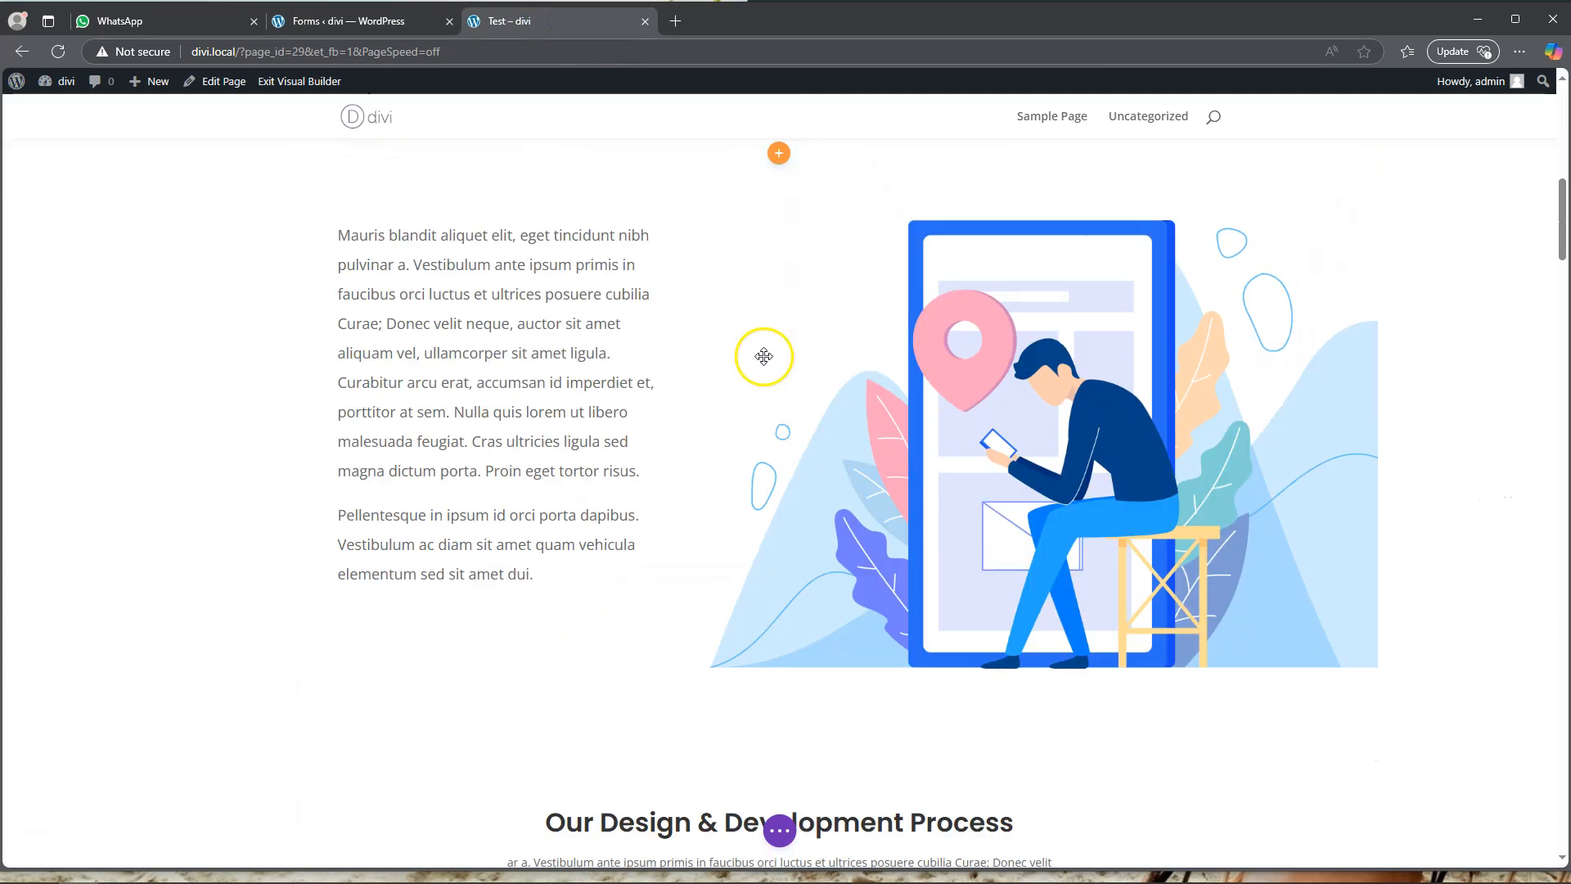
scroll(763, 357, down, 20)
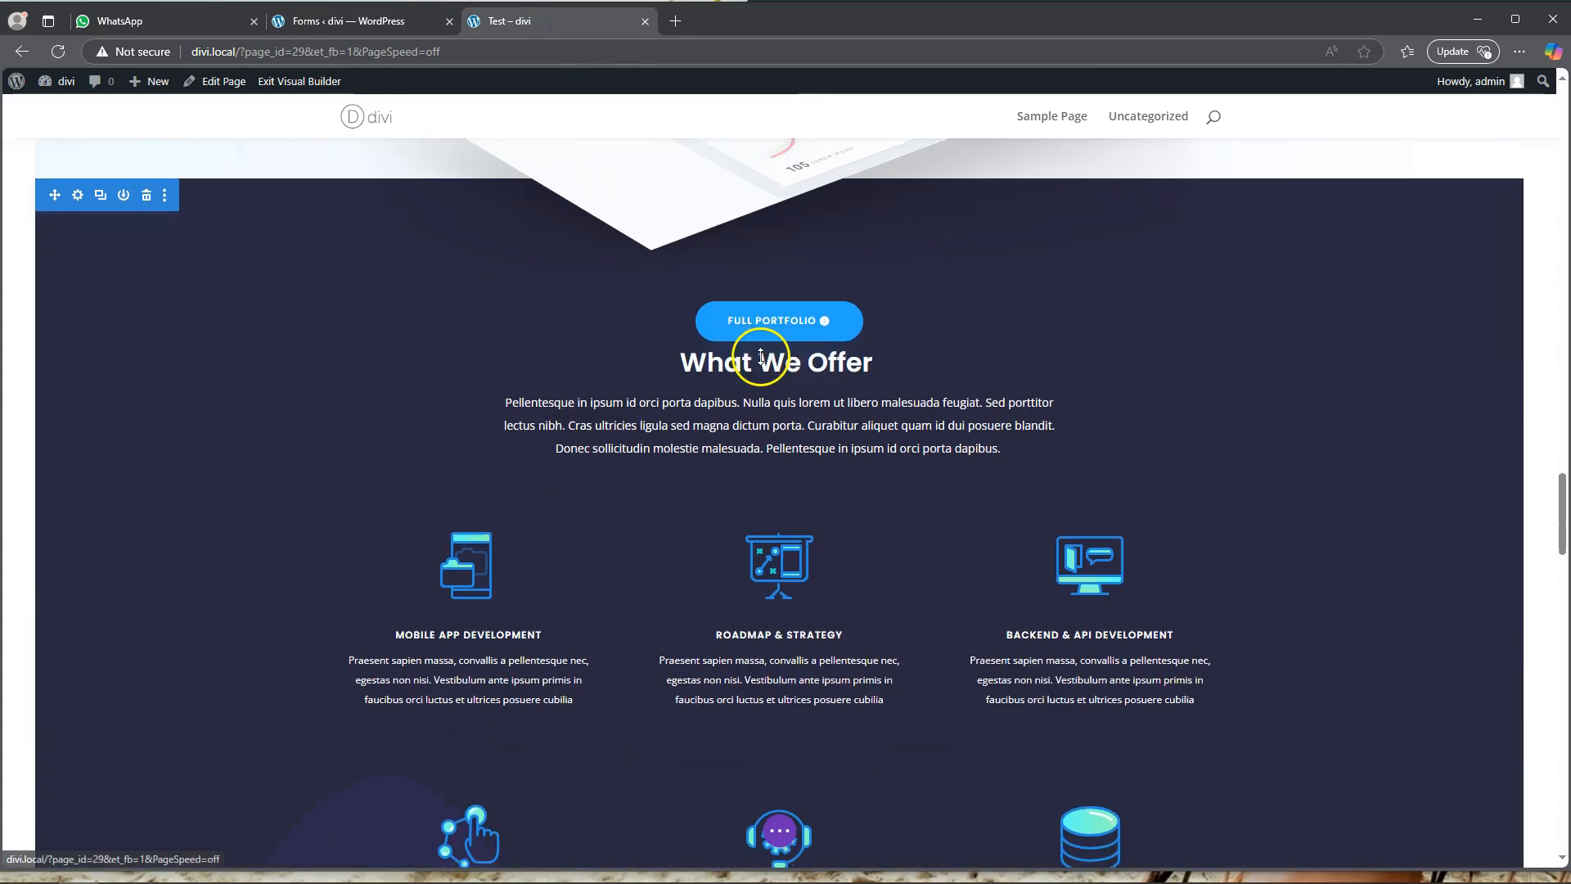
scroll(760, 356, down, 15)
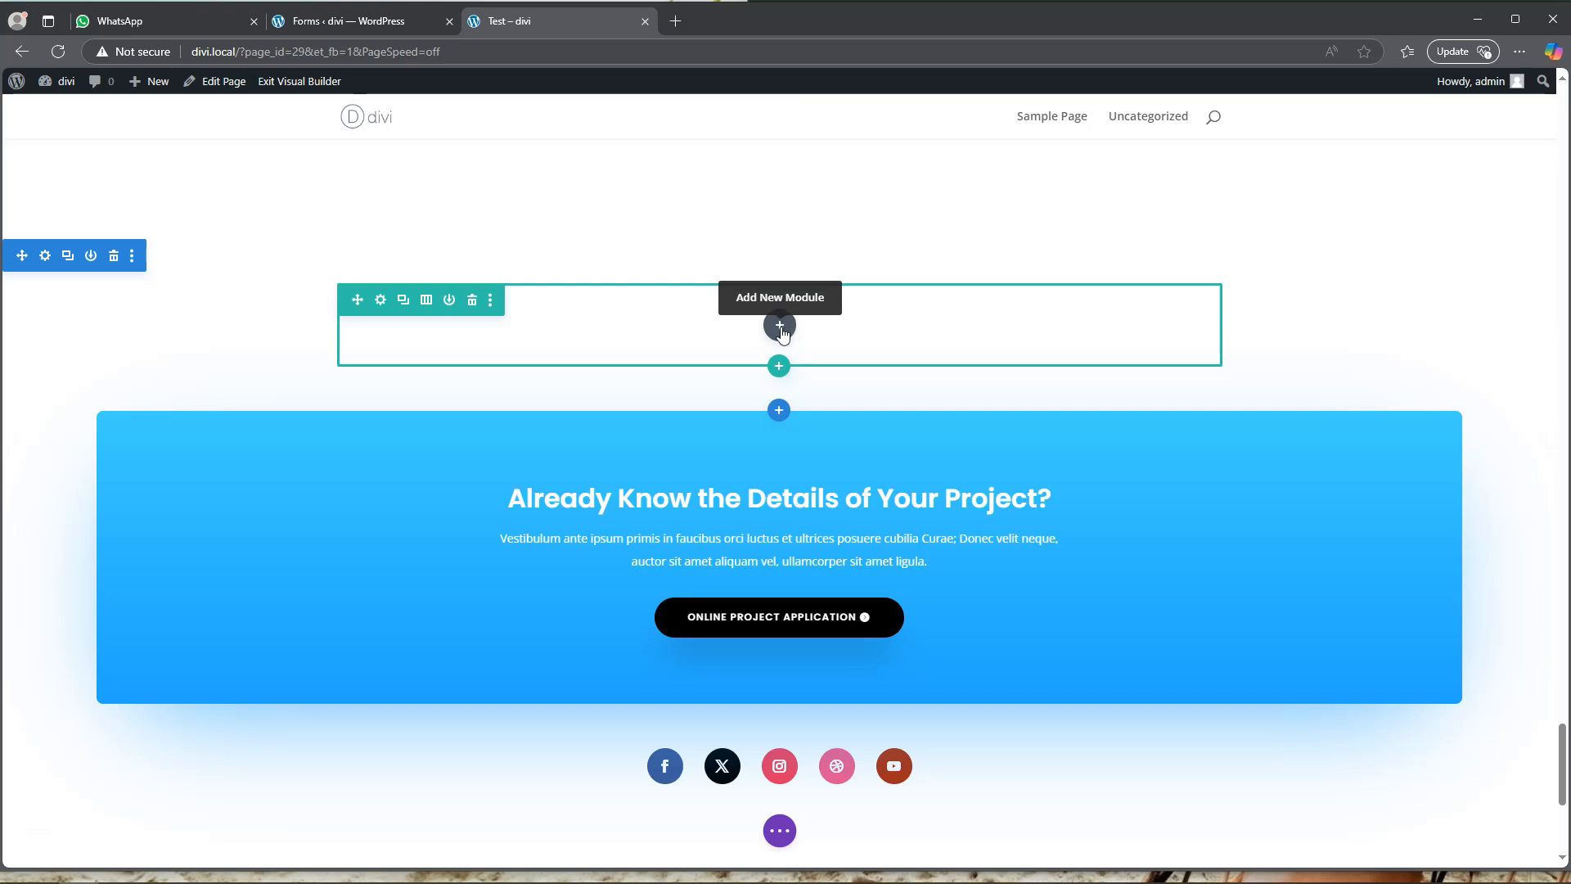
- Insert a Code module in the empty row and paste the form shortcode [forminator_form id="56"] as its code
click(780, 327)
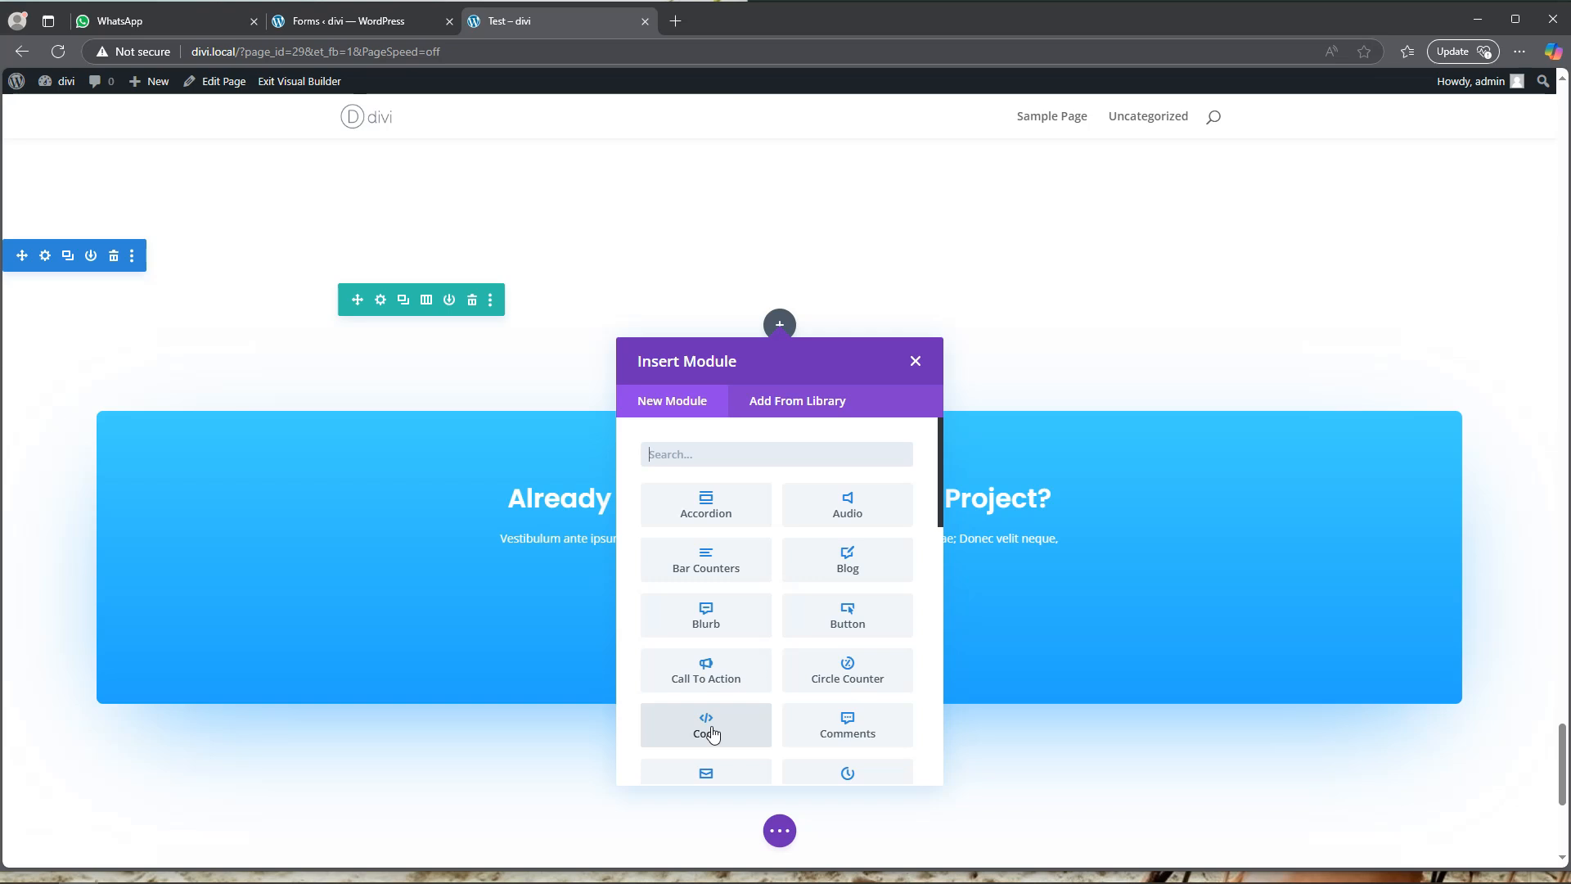
click(709, 728)
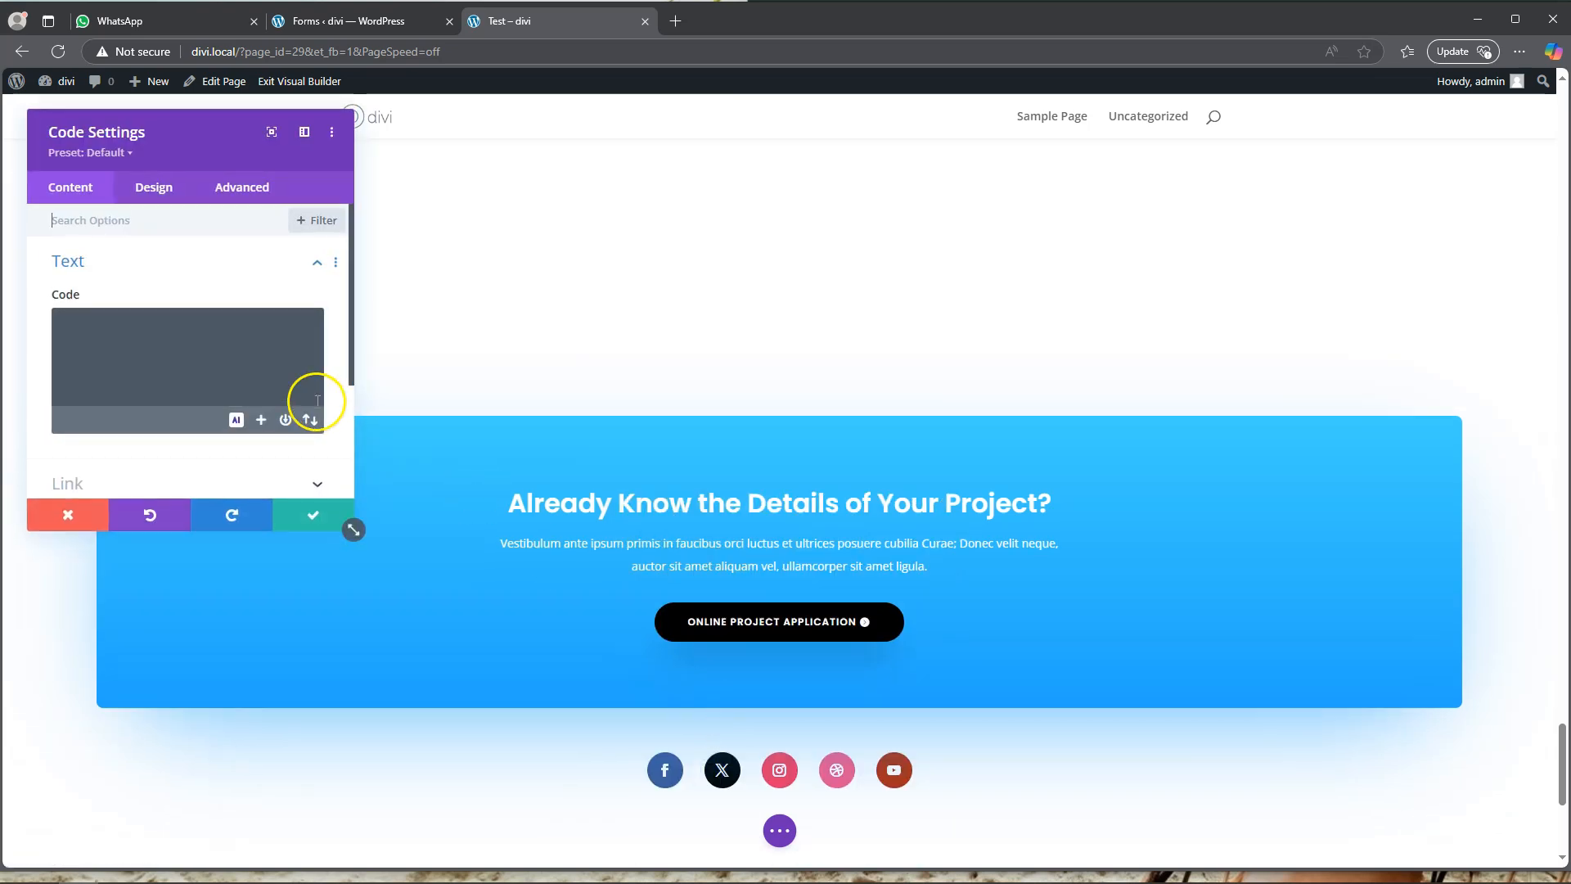
click(214, 342)
key(ctrl+v)
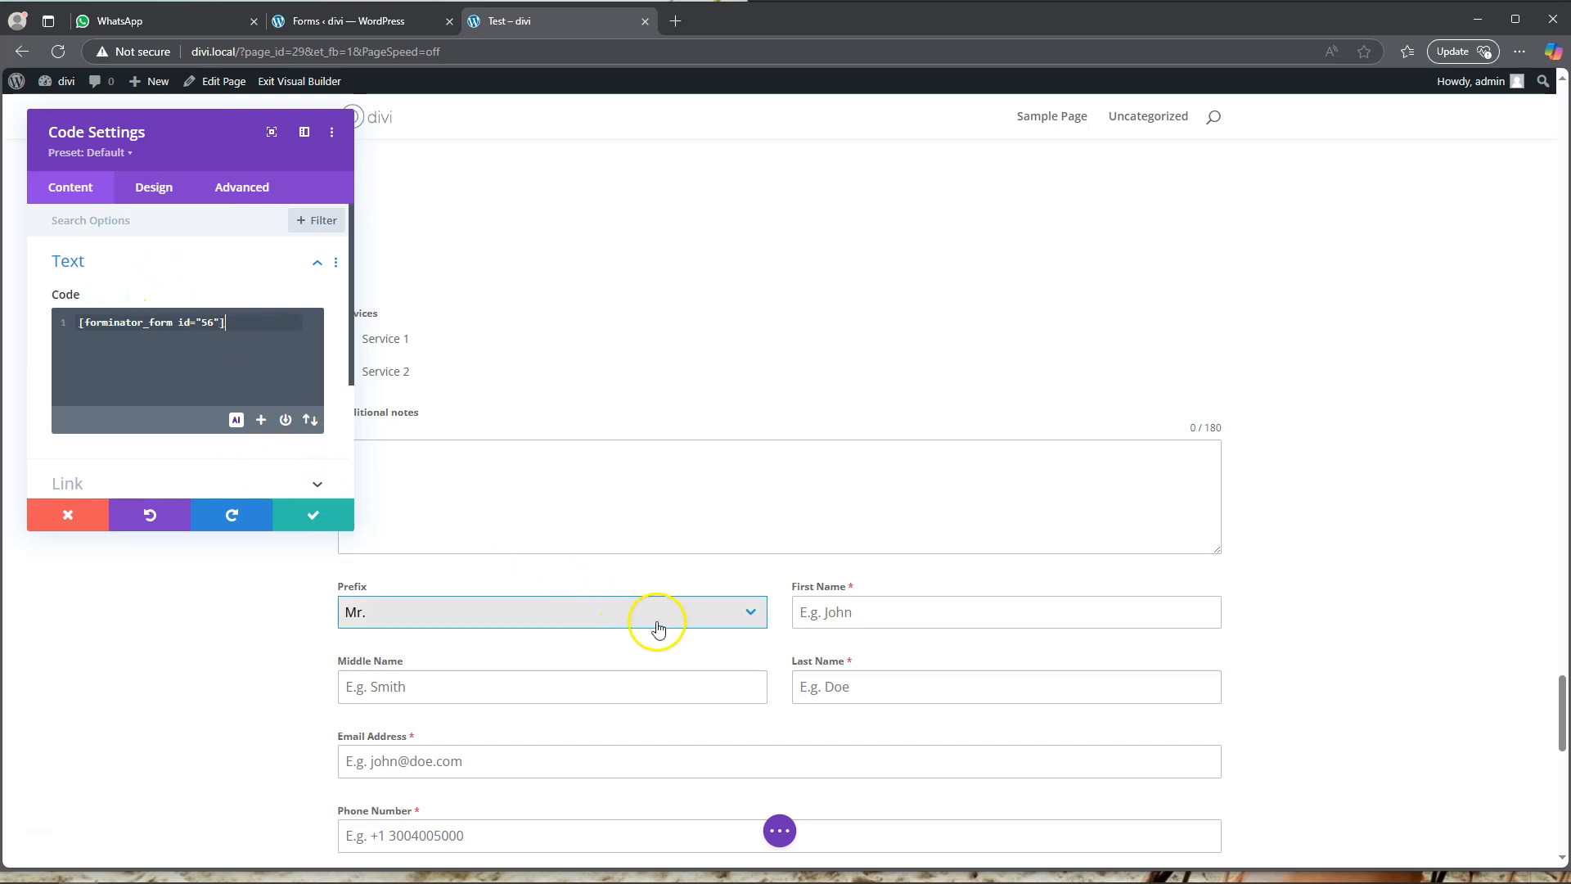
- Set the Code module's text alignment to left in its design settings
click(148, 190)
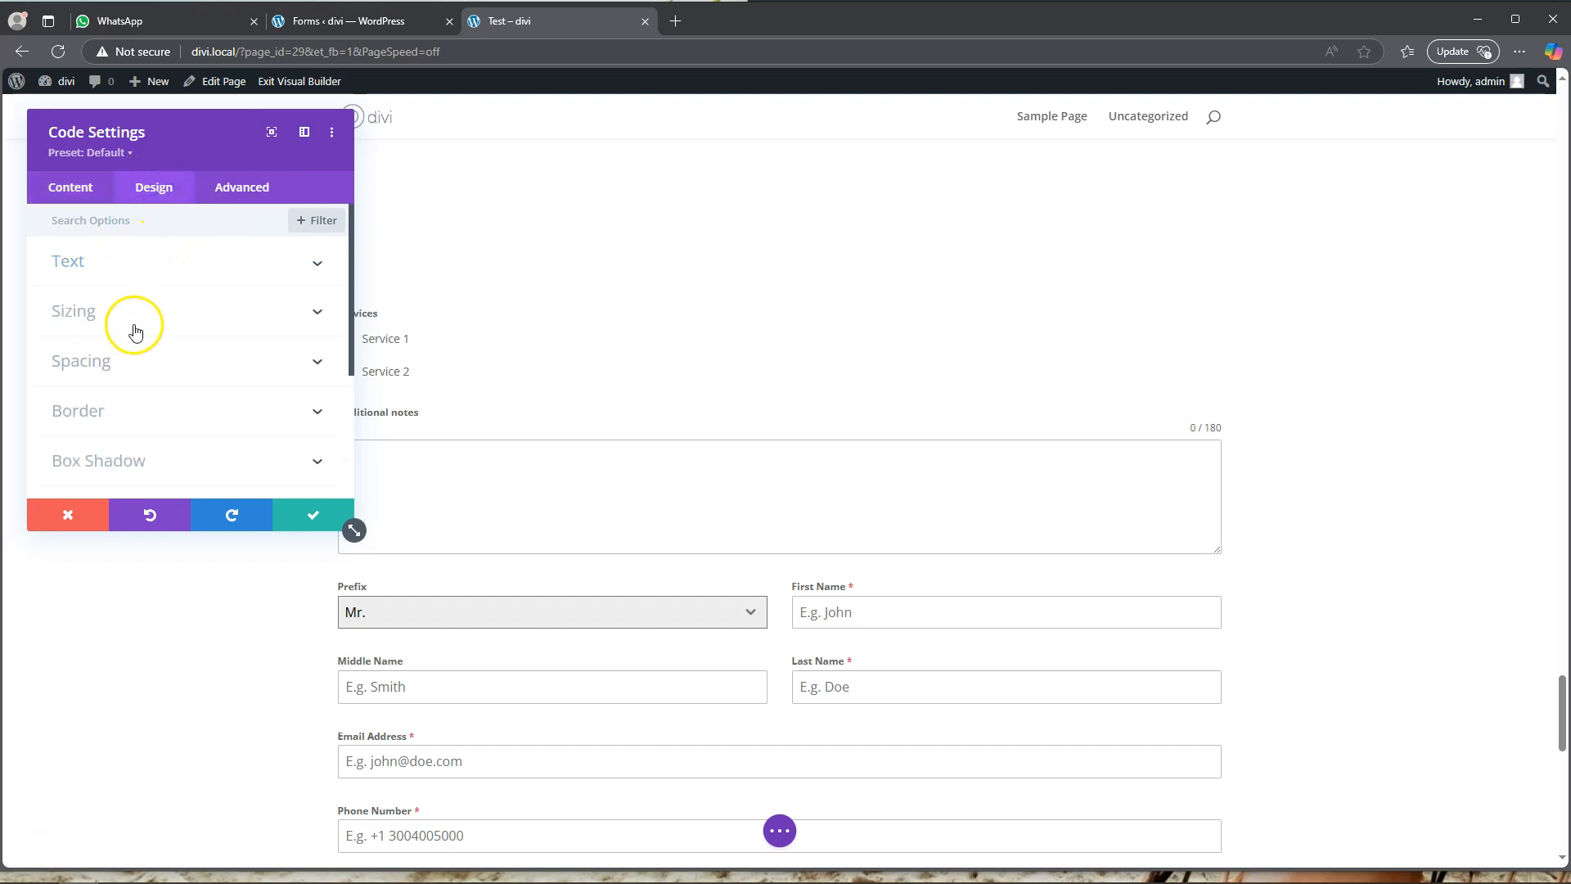
scroll(135, 331, down, 3)
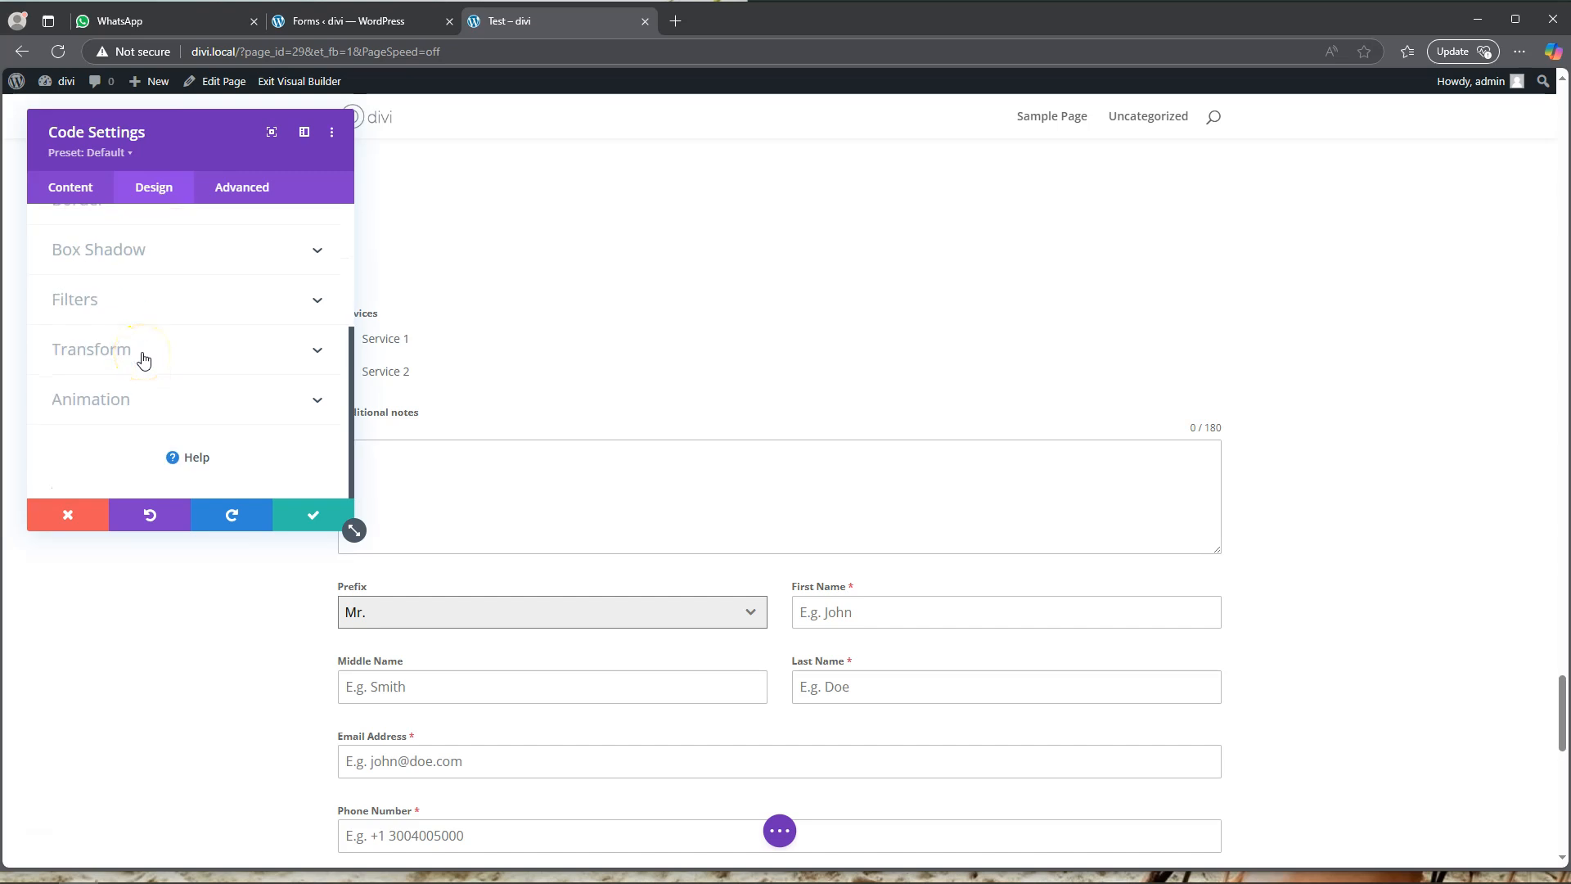
scroll(143, 358, up, 4)
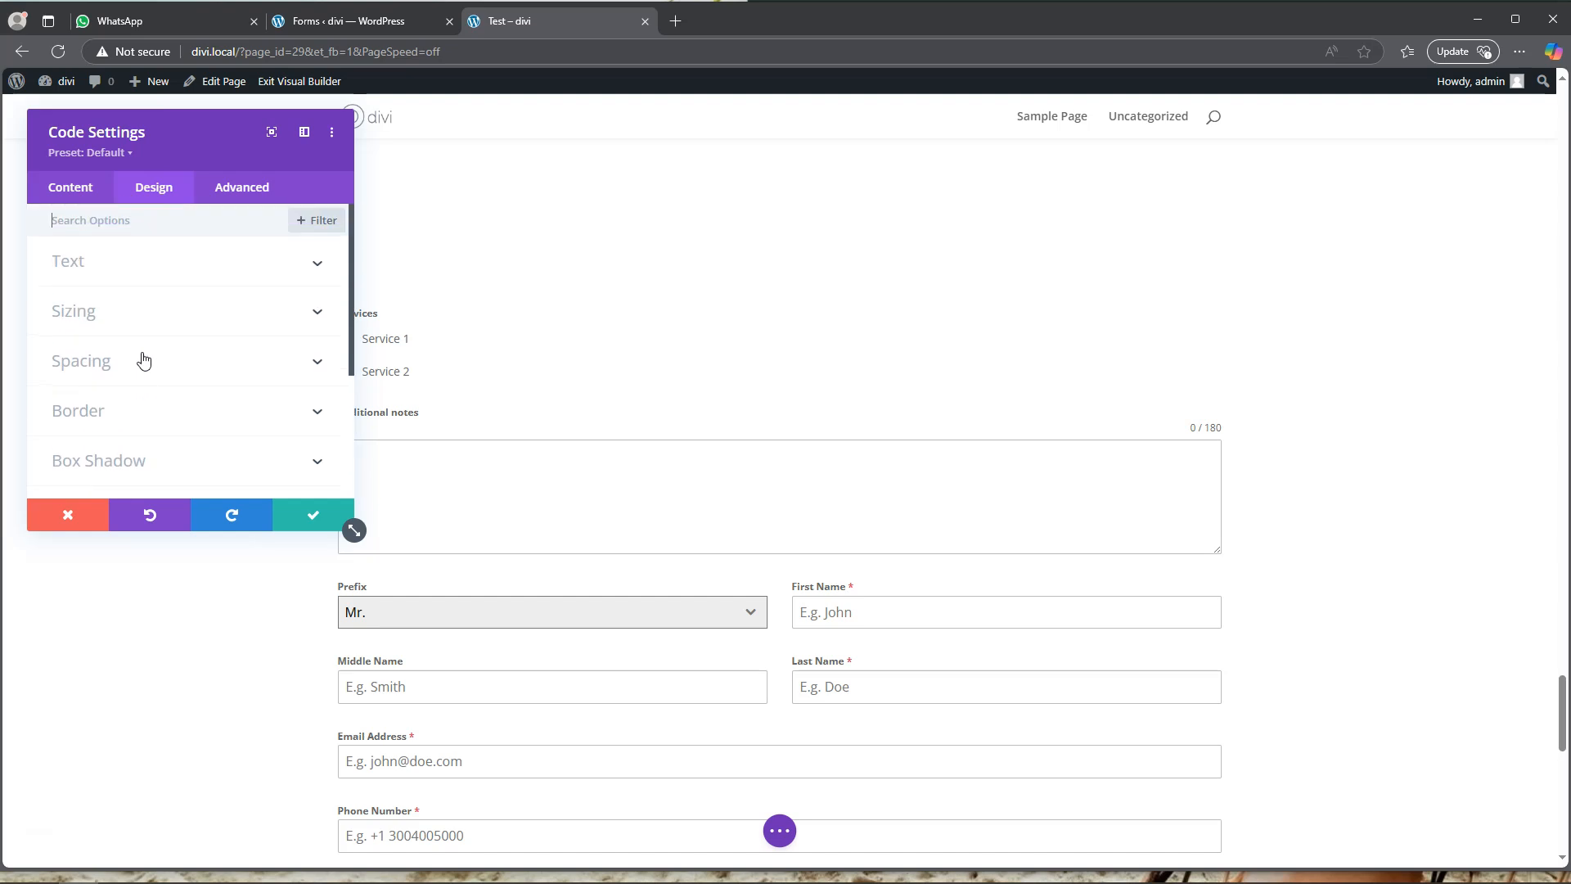
click(139, 337)
click(123, 266)
click(107, 326)
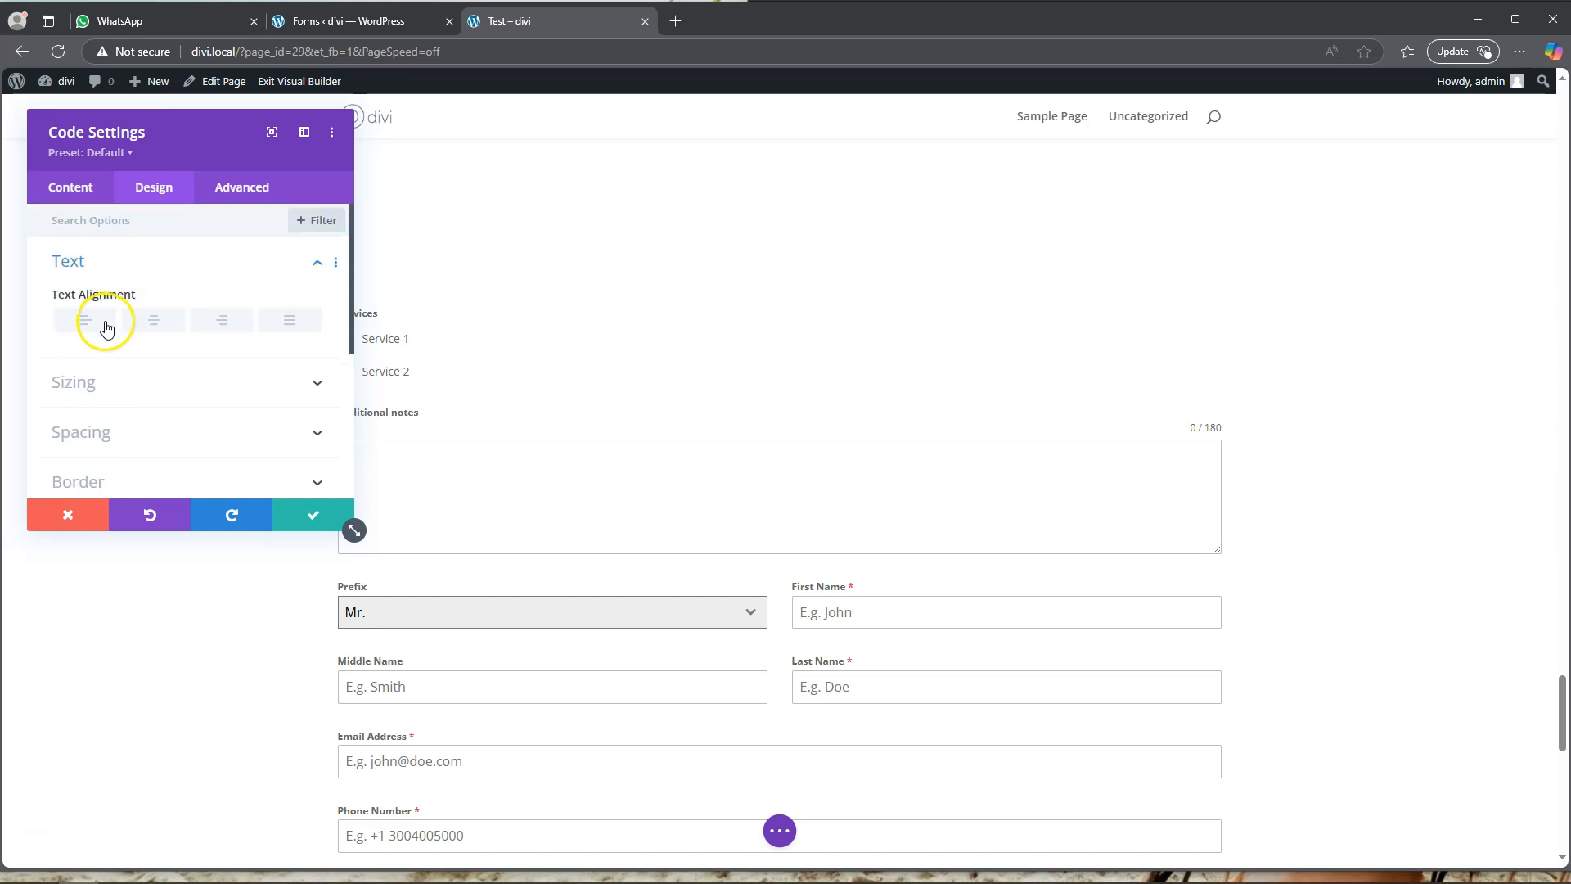
click(151, 322)
click(105, 327)
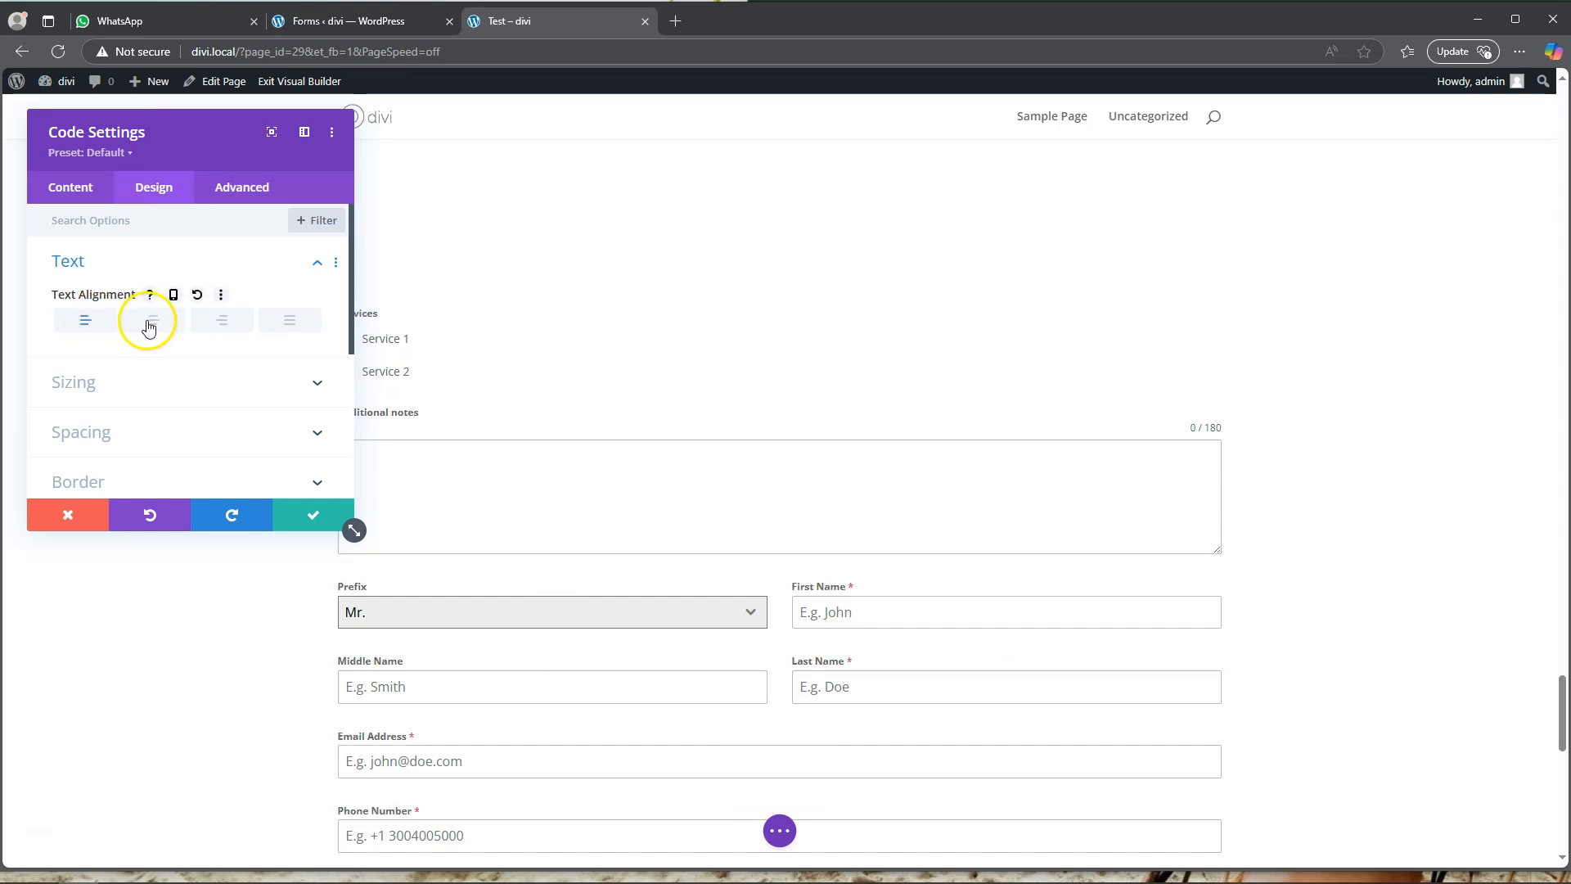
- Examine the Code module's sizing and spacing options and save the module's settings
click(157, 383)
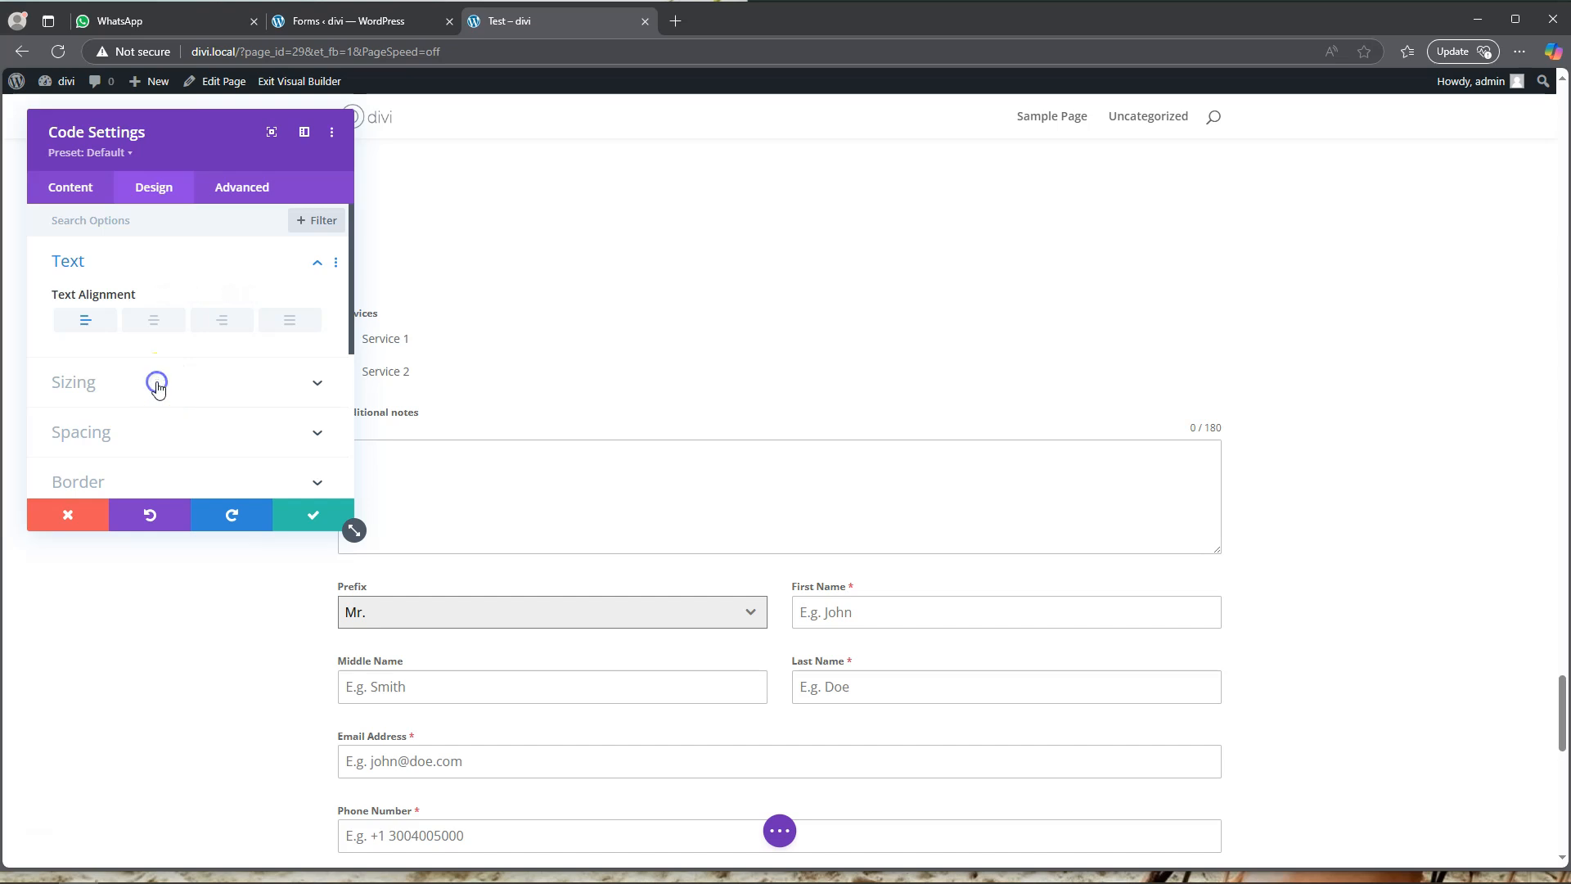
scroll(175, 350, down, 2)
scroll(180, 396, down, 3)
mouse_move(215, 376)
mouse_down()
mouse_move(67, 361)
mouse_move(243, 375)
mouse_up()
scroll(213, 409, down, 1)
click(175, 358)
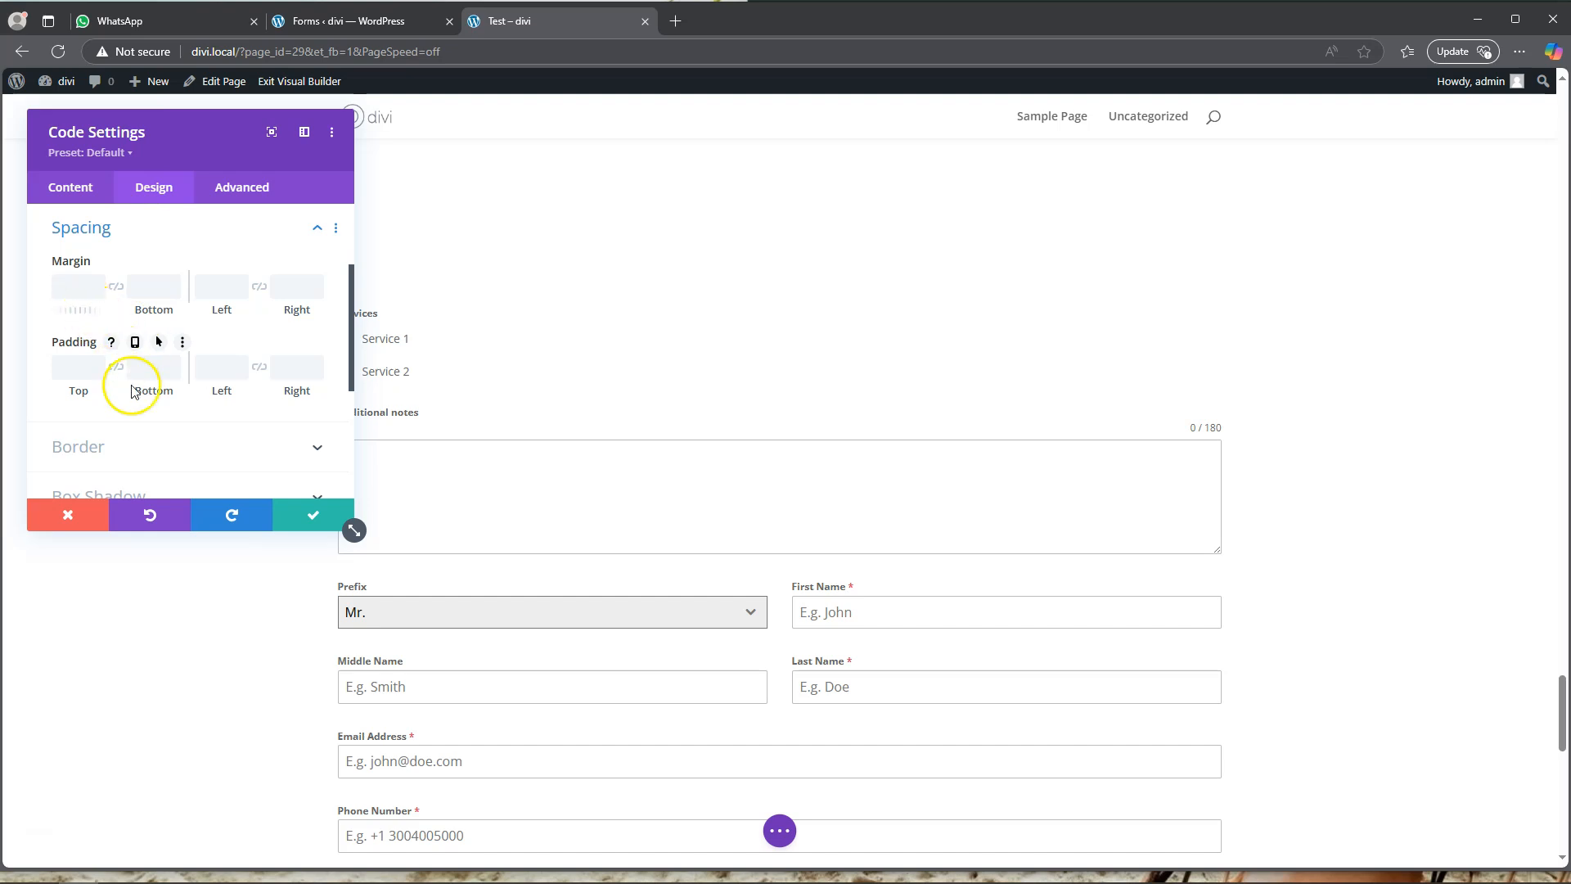
scroll(157, 438, down, 1)
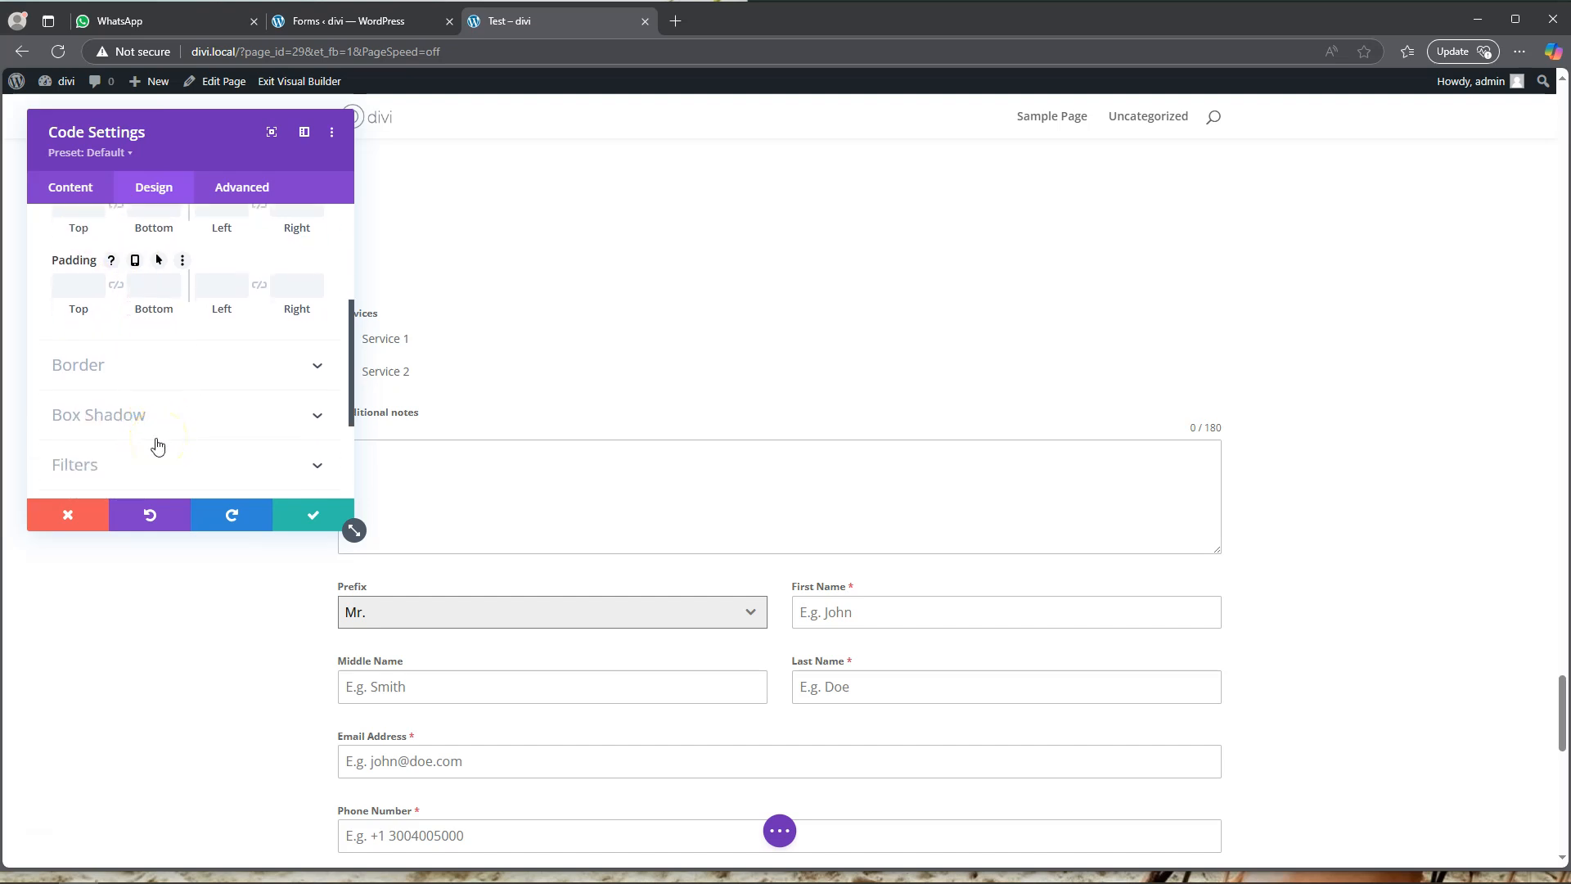
click(312, 518)
- Delete the Code module and insert a Text module in the same row instead
mouse_move(761, 466)
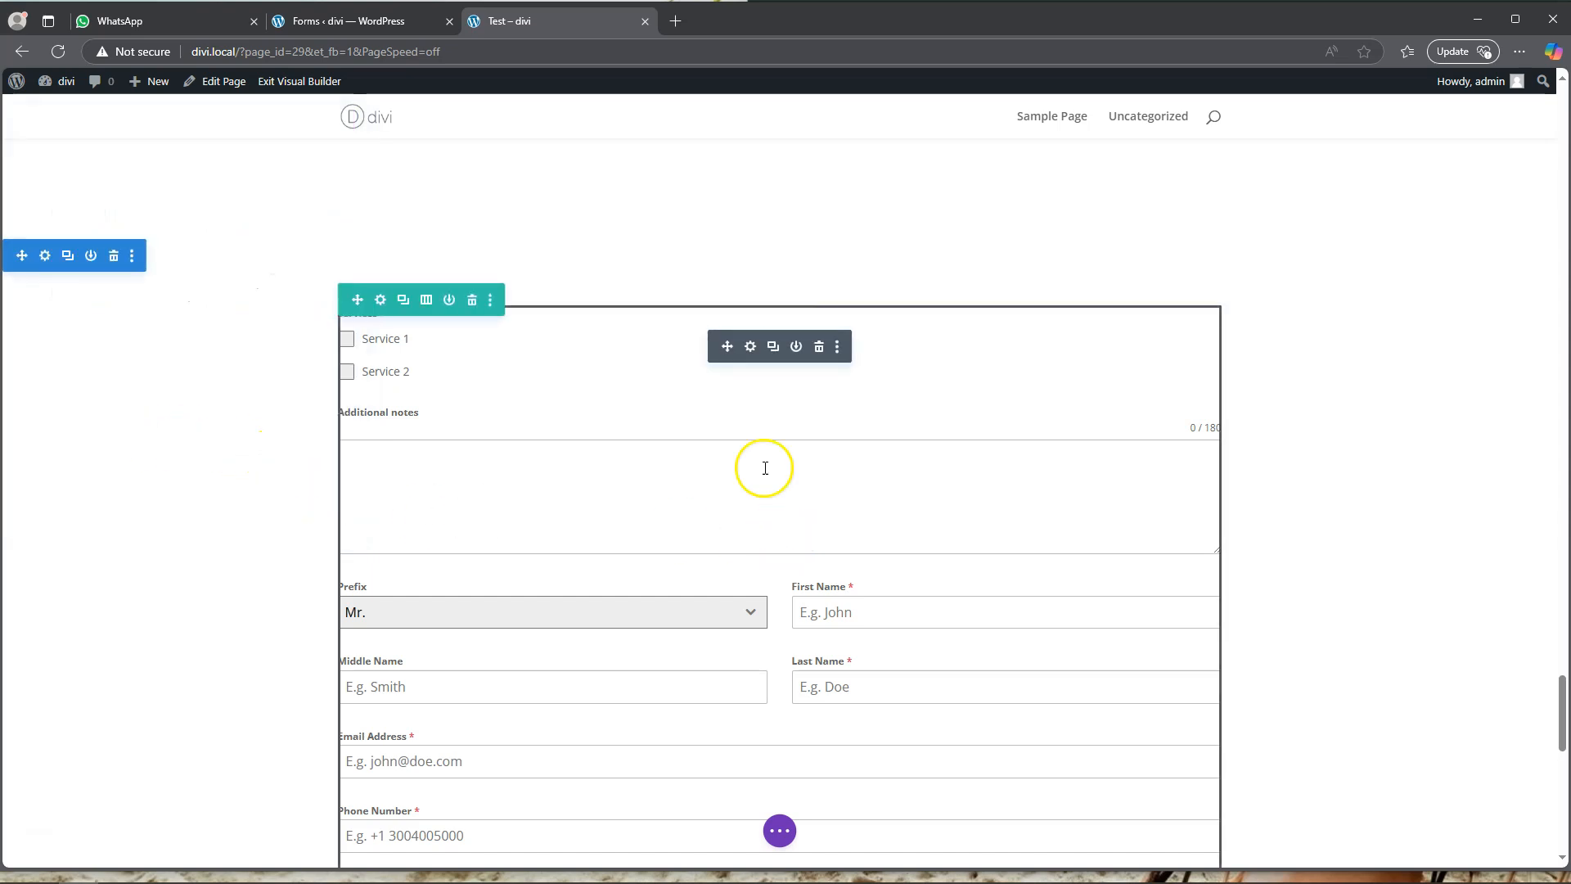
click(819, 350)
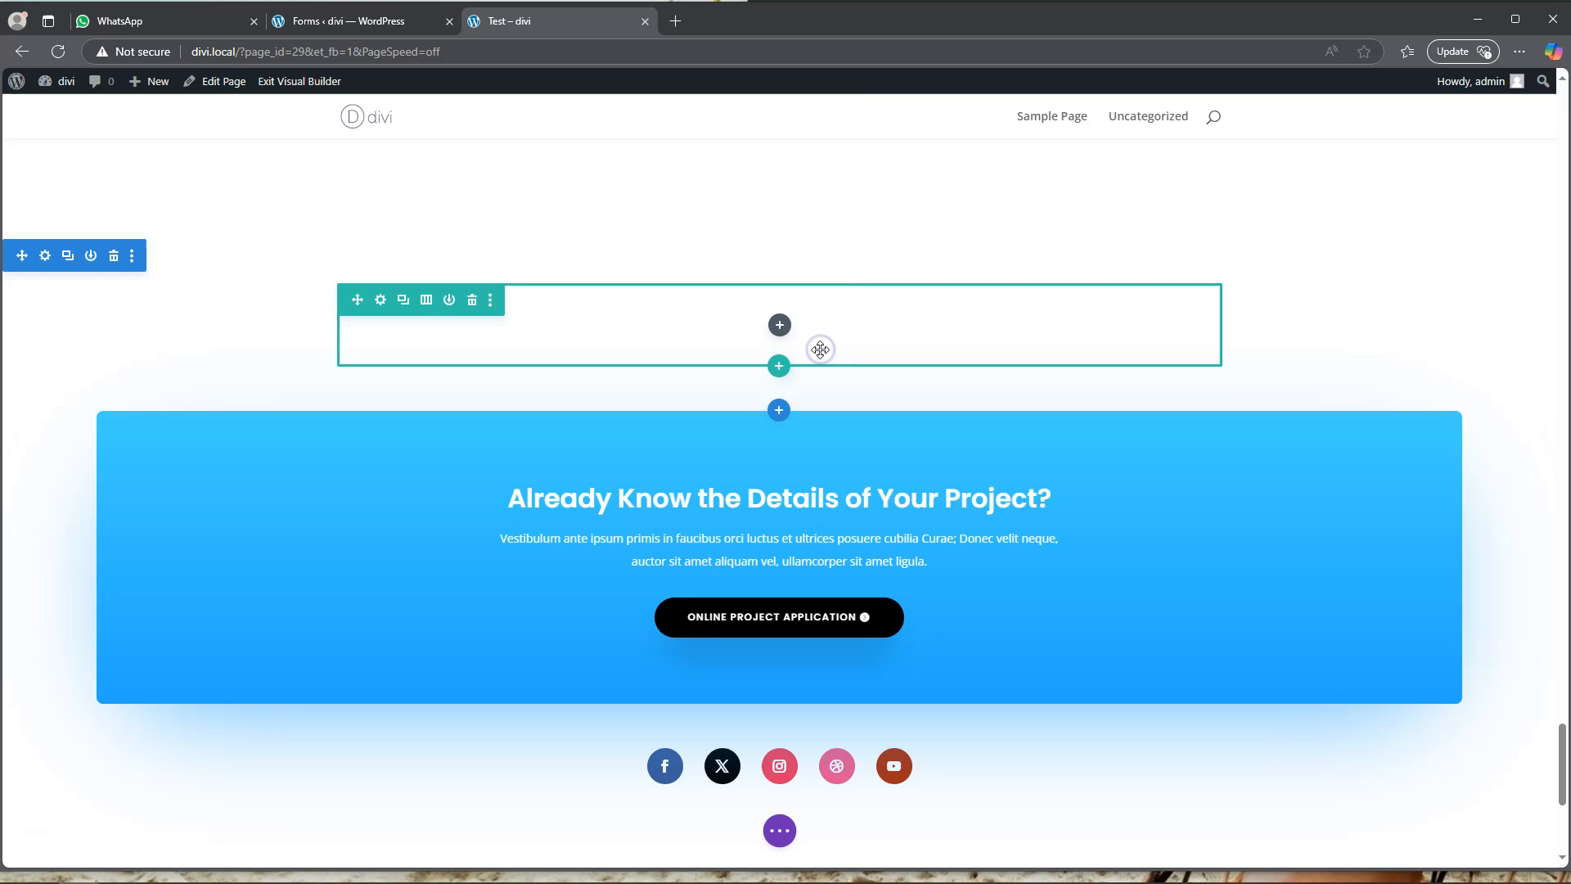
click(779, 327)
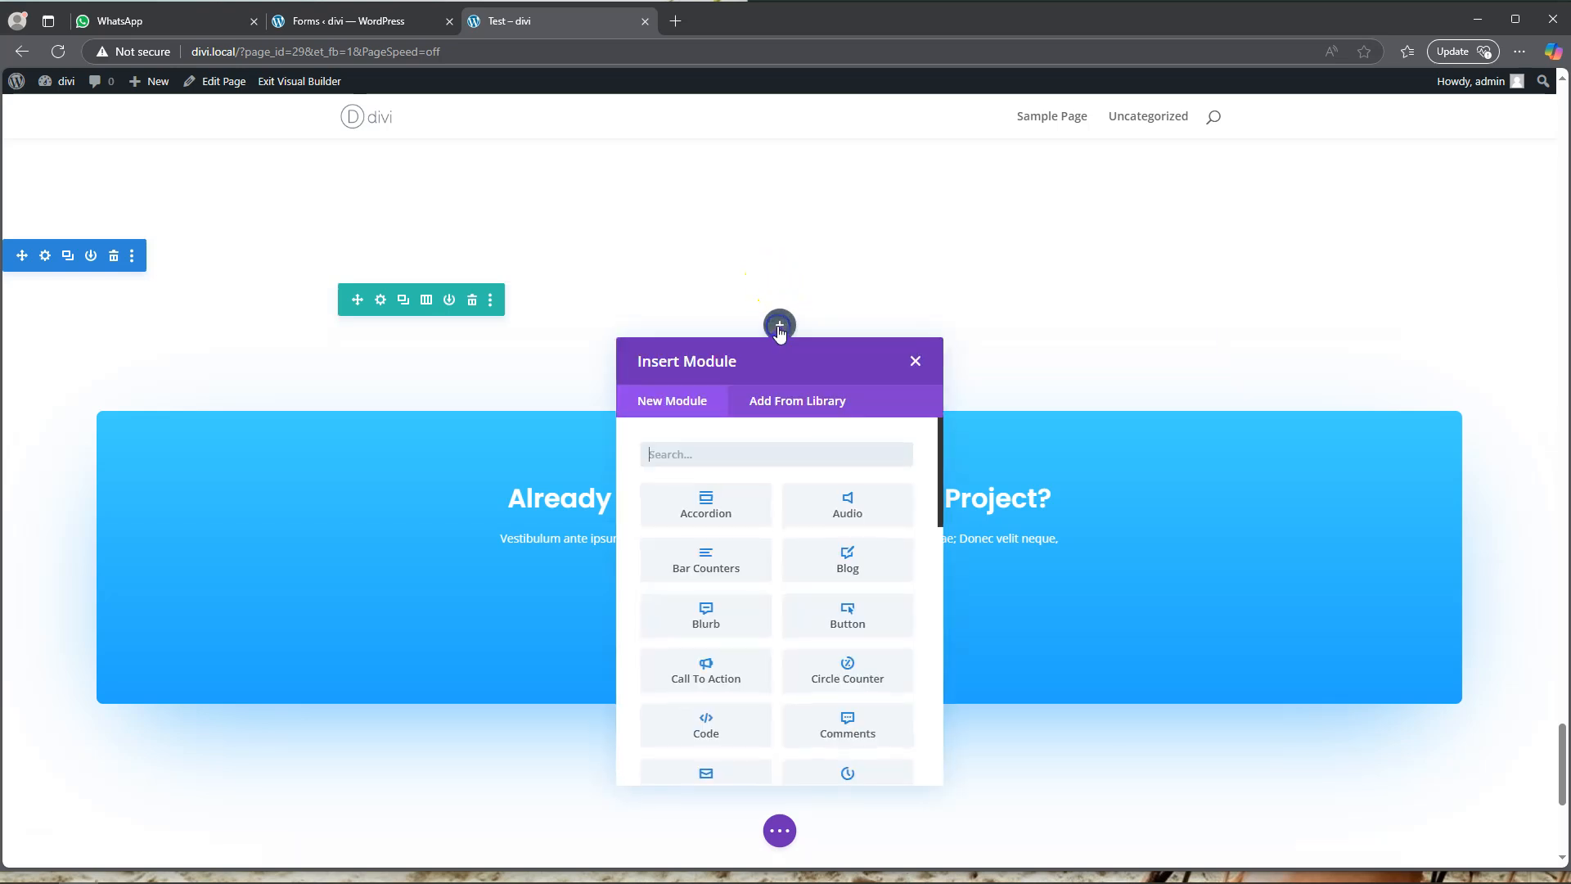
scroll(769, 530, down, 6)
scroll(786, 557, down, 3)
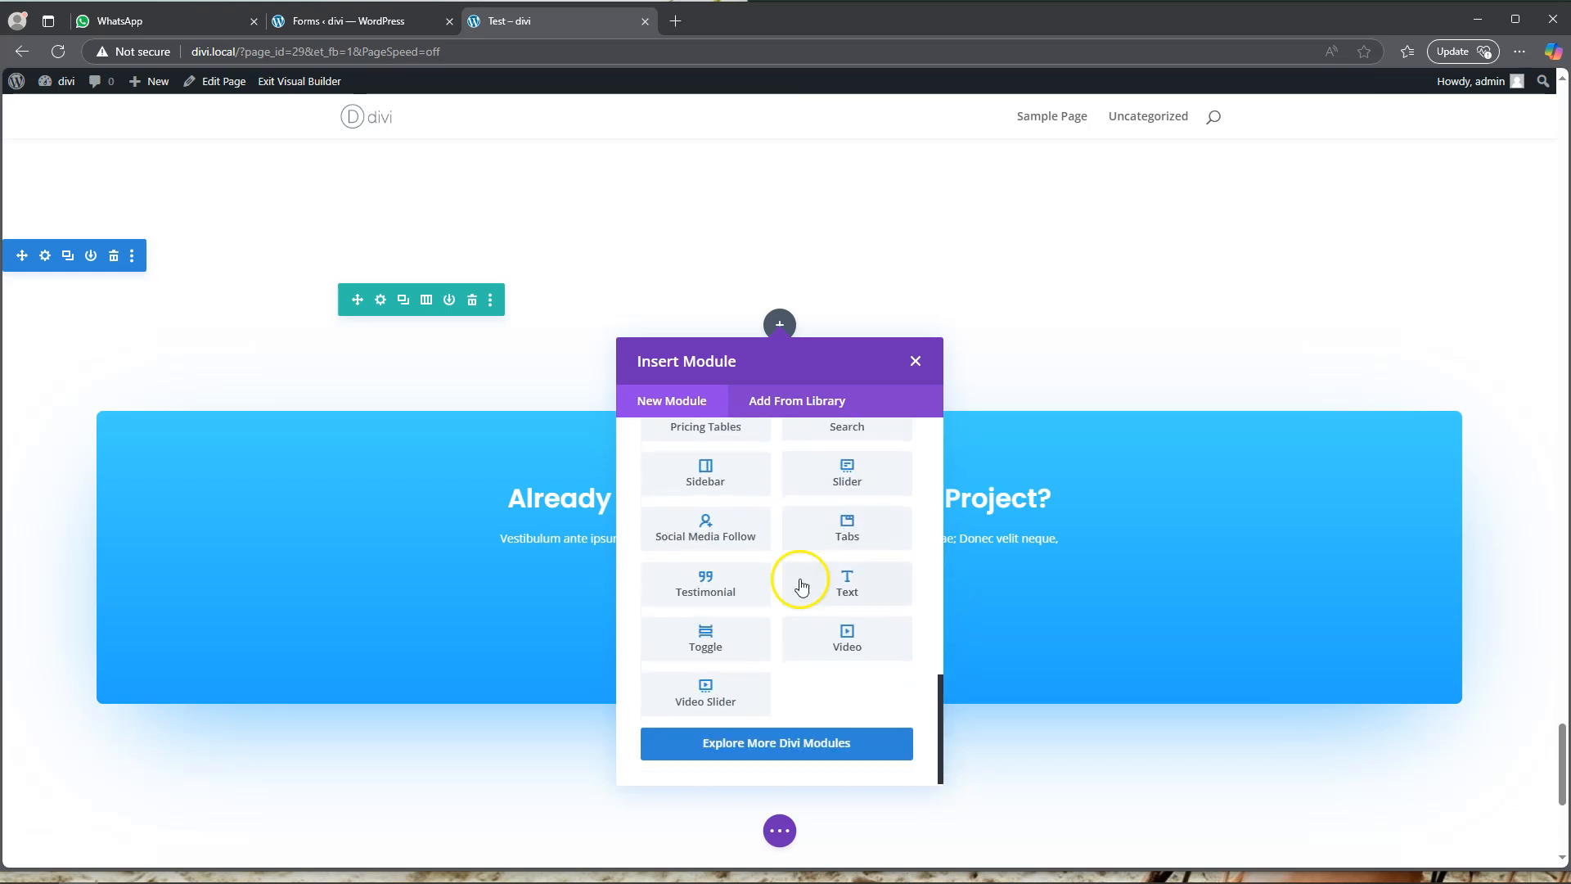
click(841, 587)
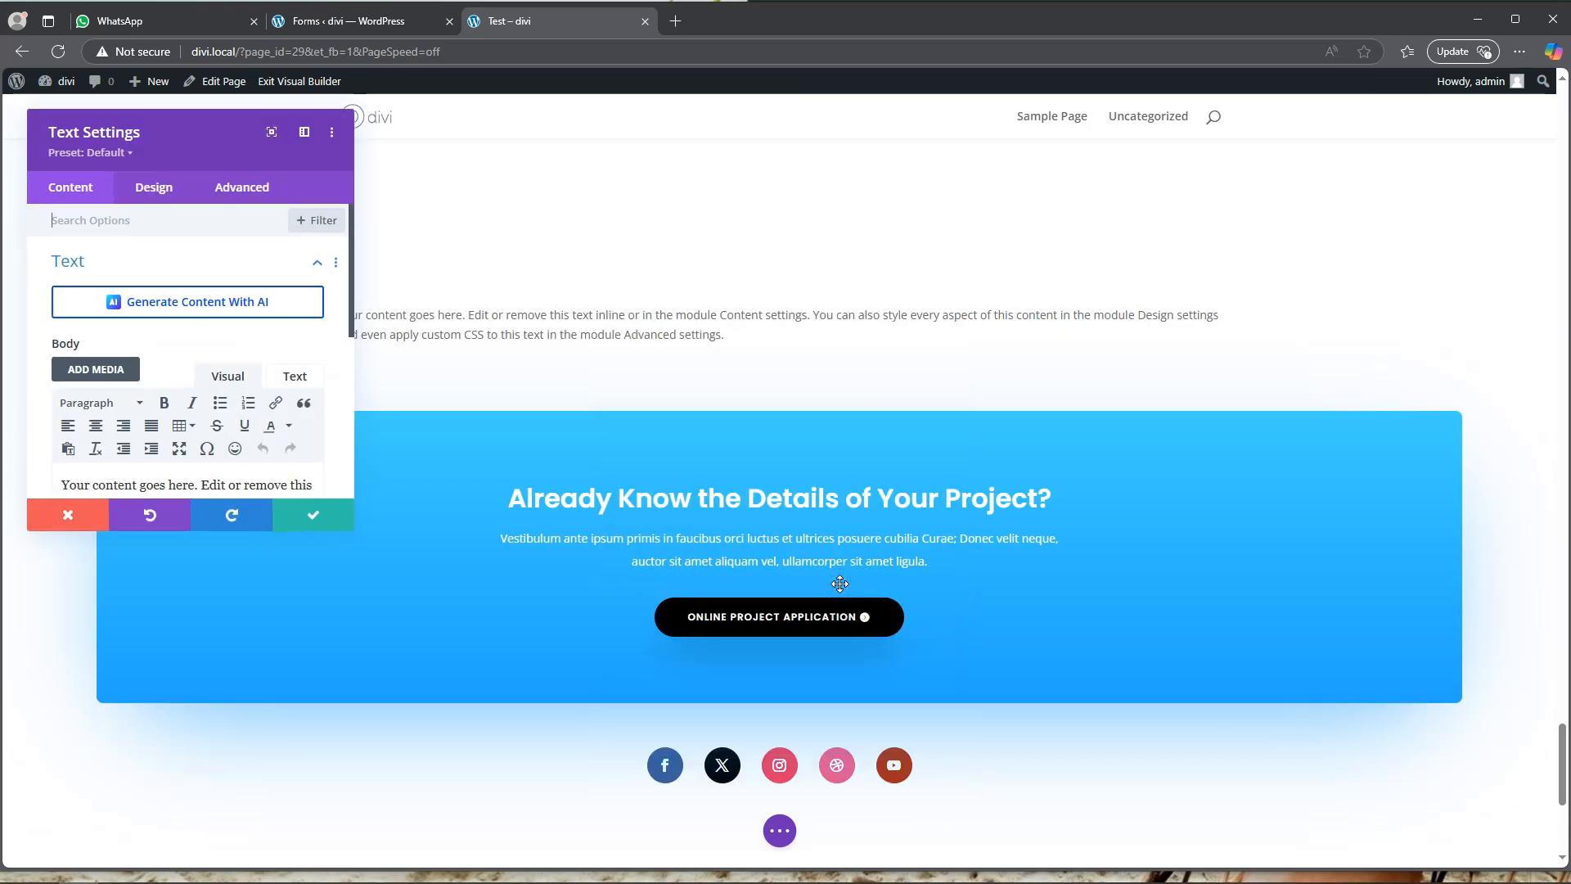
- Split "Your content goes here." into its own paragraph in the Text module's body and format it as Heading 1
scroll(217, 319, down, 2)
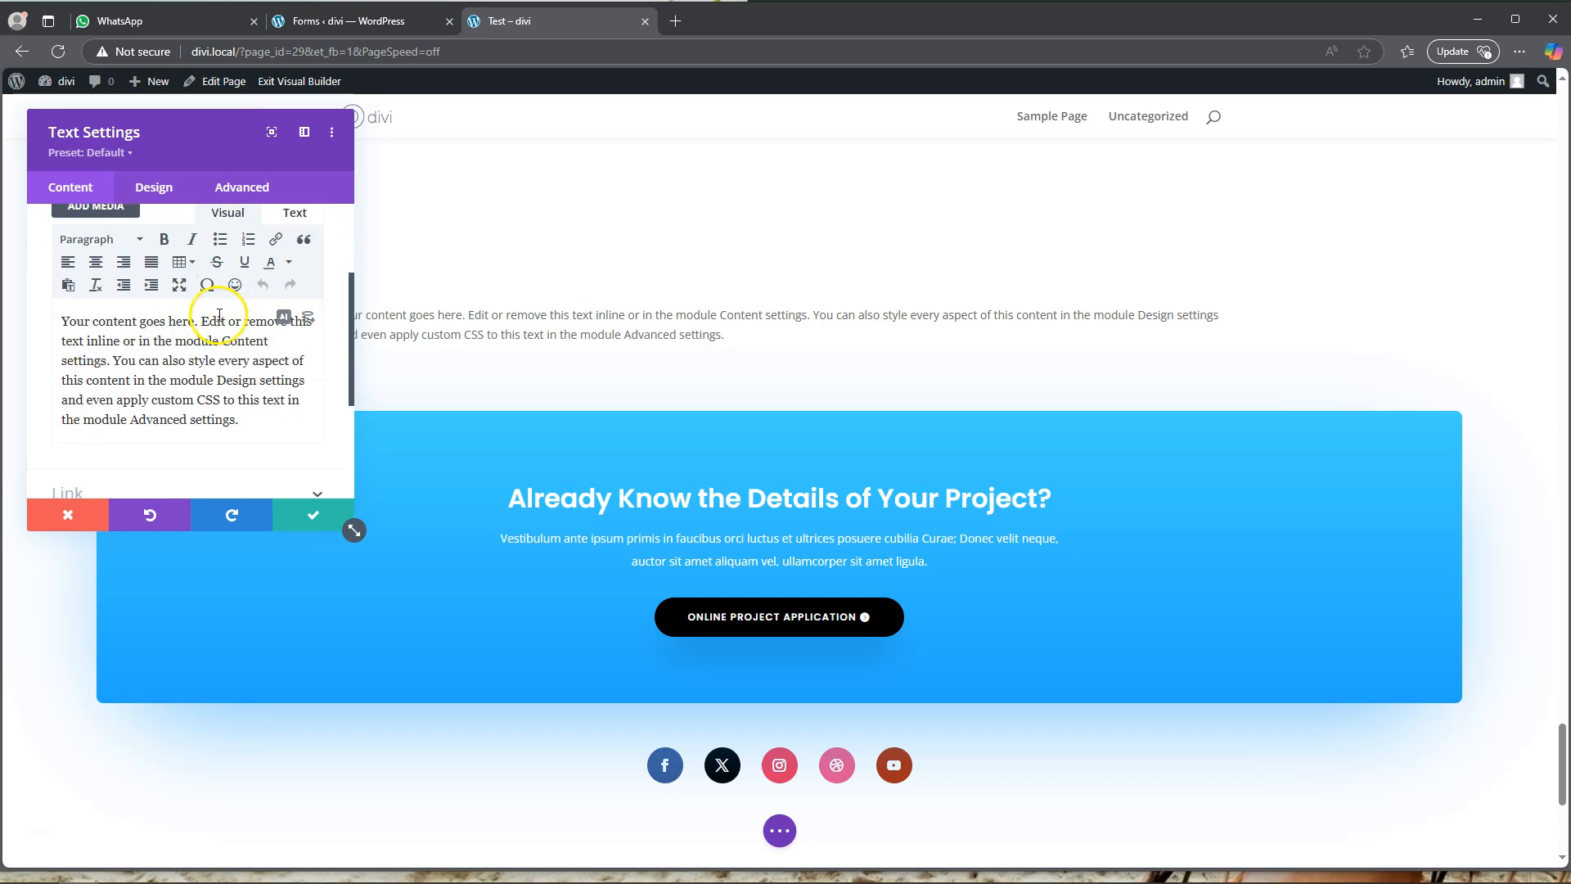
drag(239, 420, 67, 304)
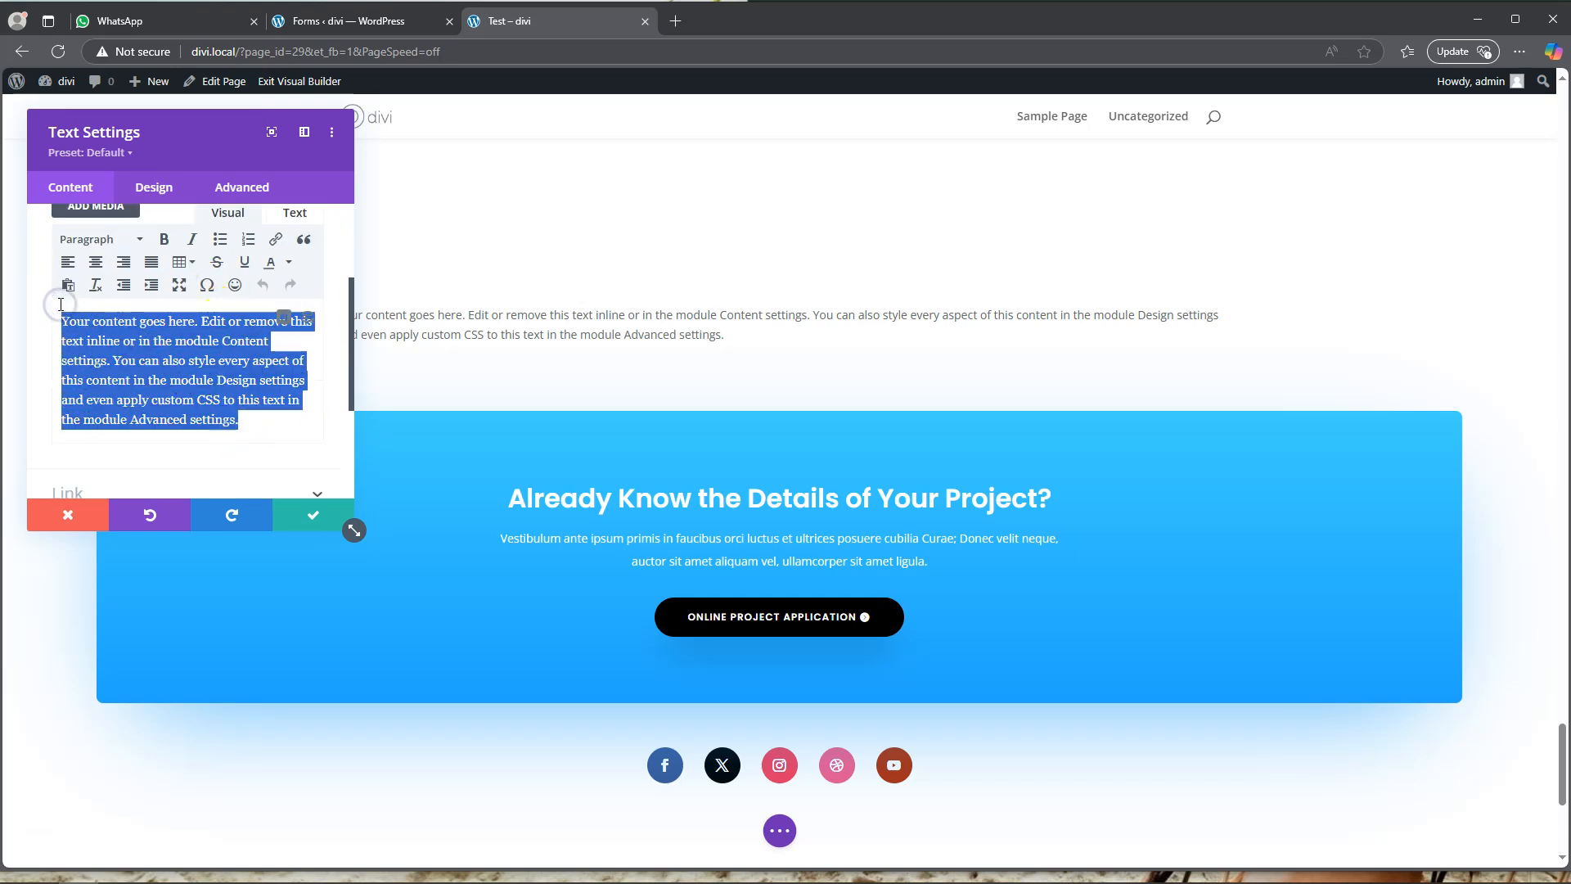
scroll(219, 303, up, 1)
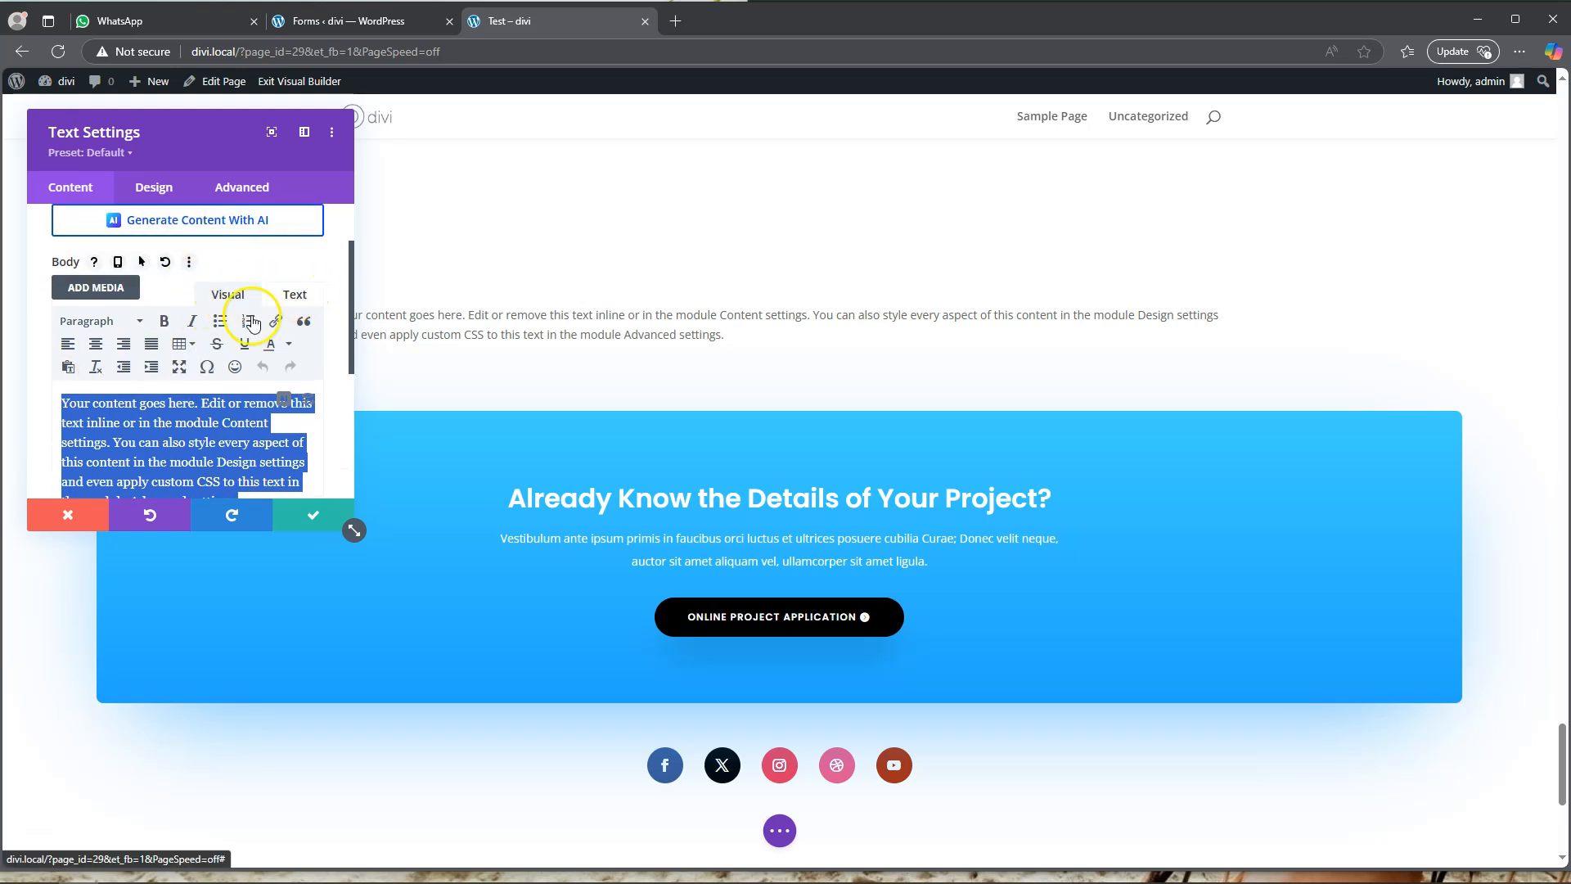
click(185, 421)
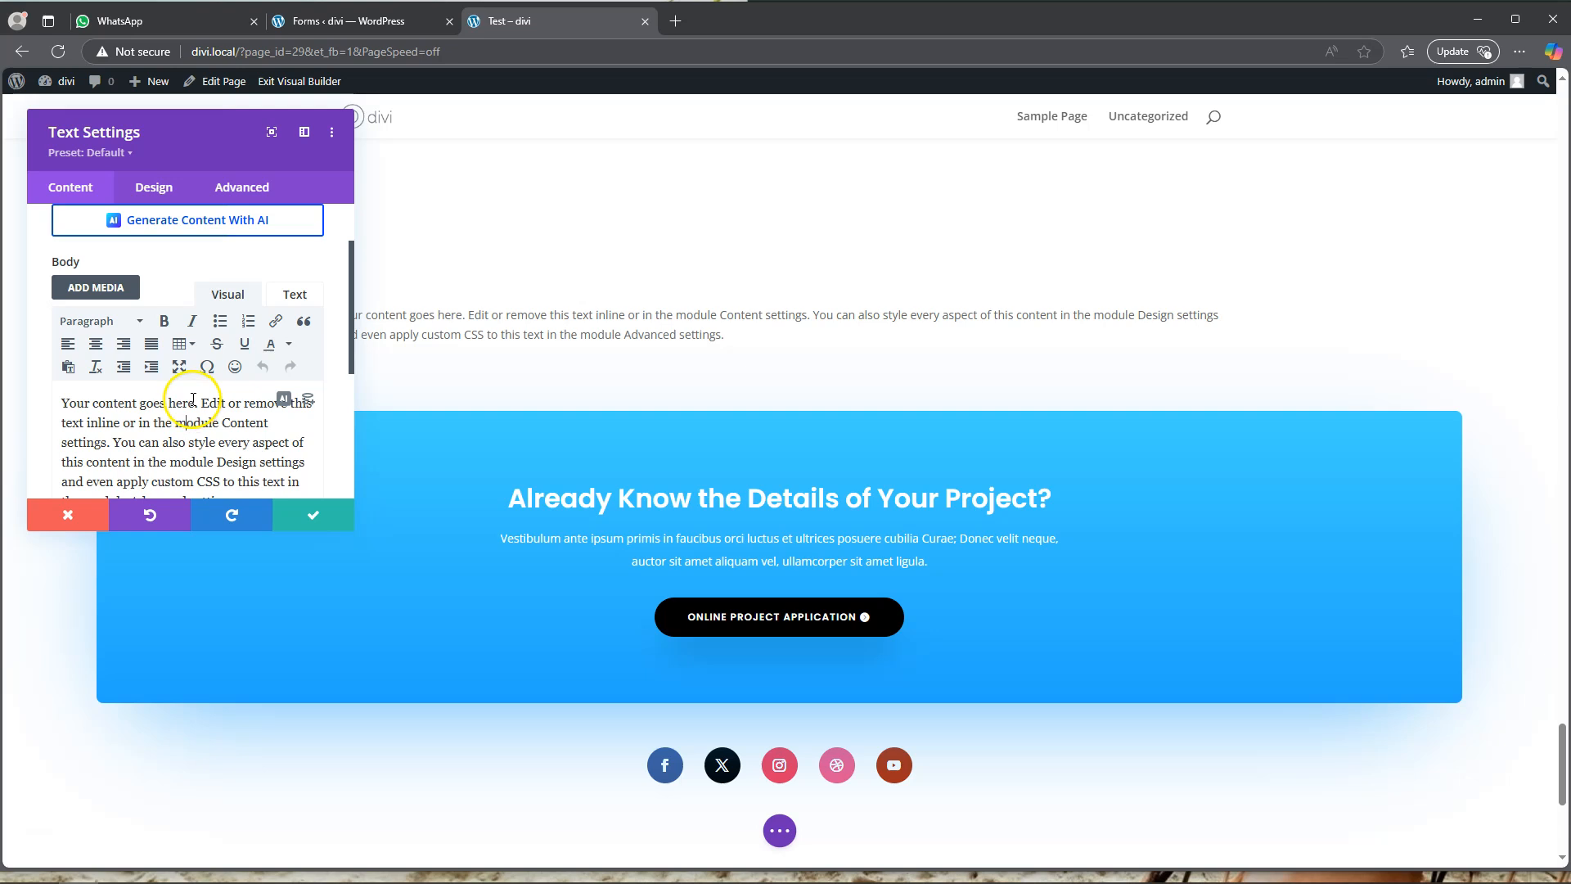
click(202, 404)
key(Return)
drag(200, 404, 42, 396)
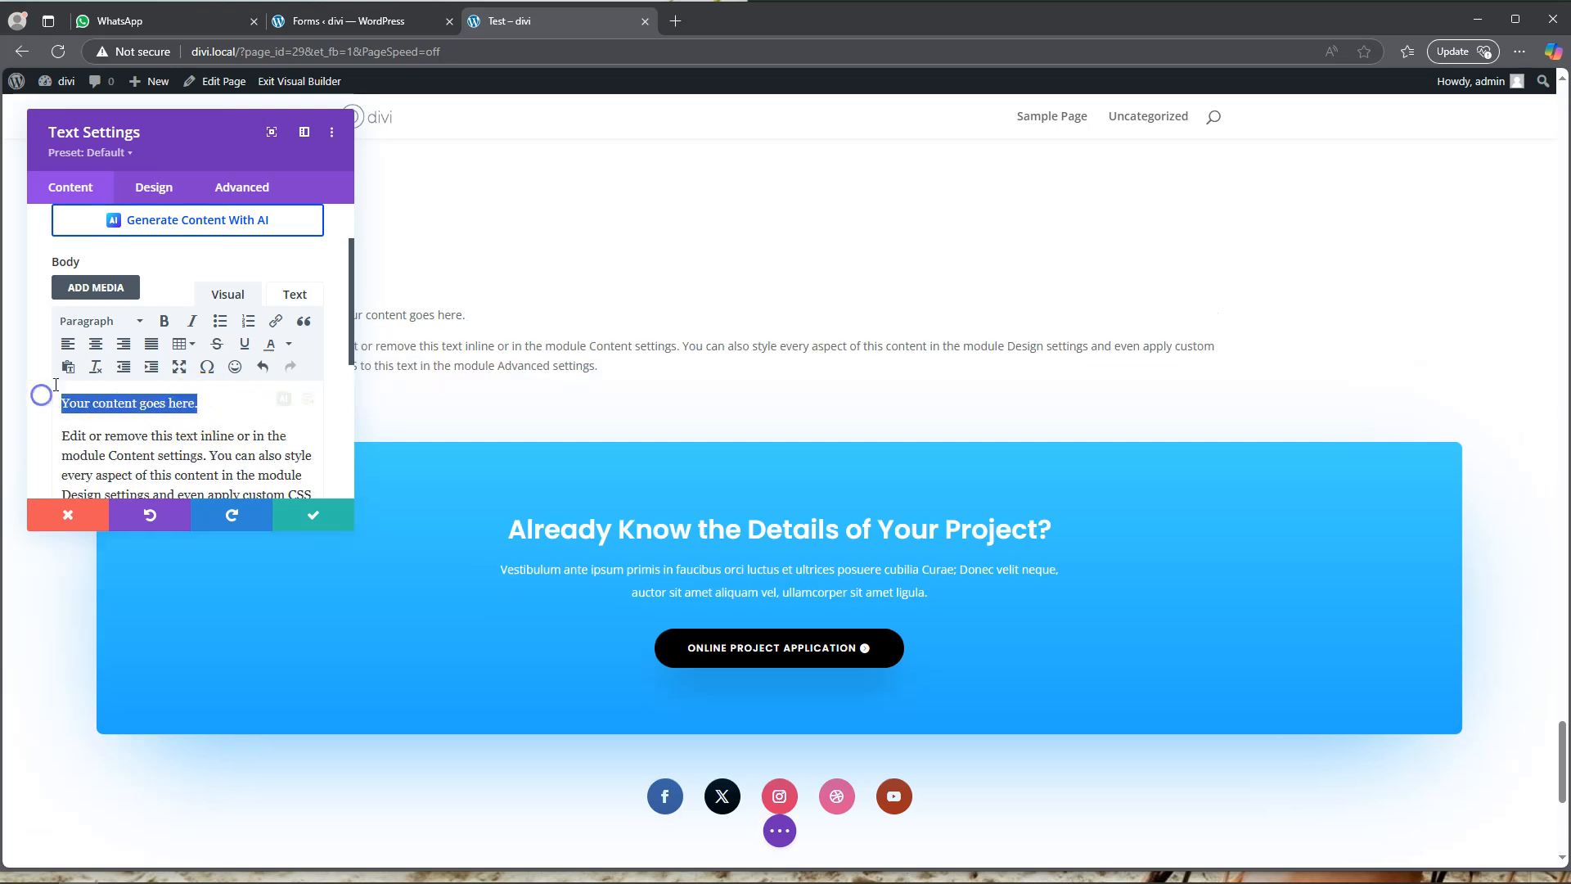
click(87, 319)
click(90, 380)
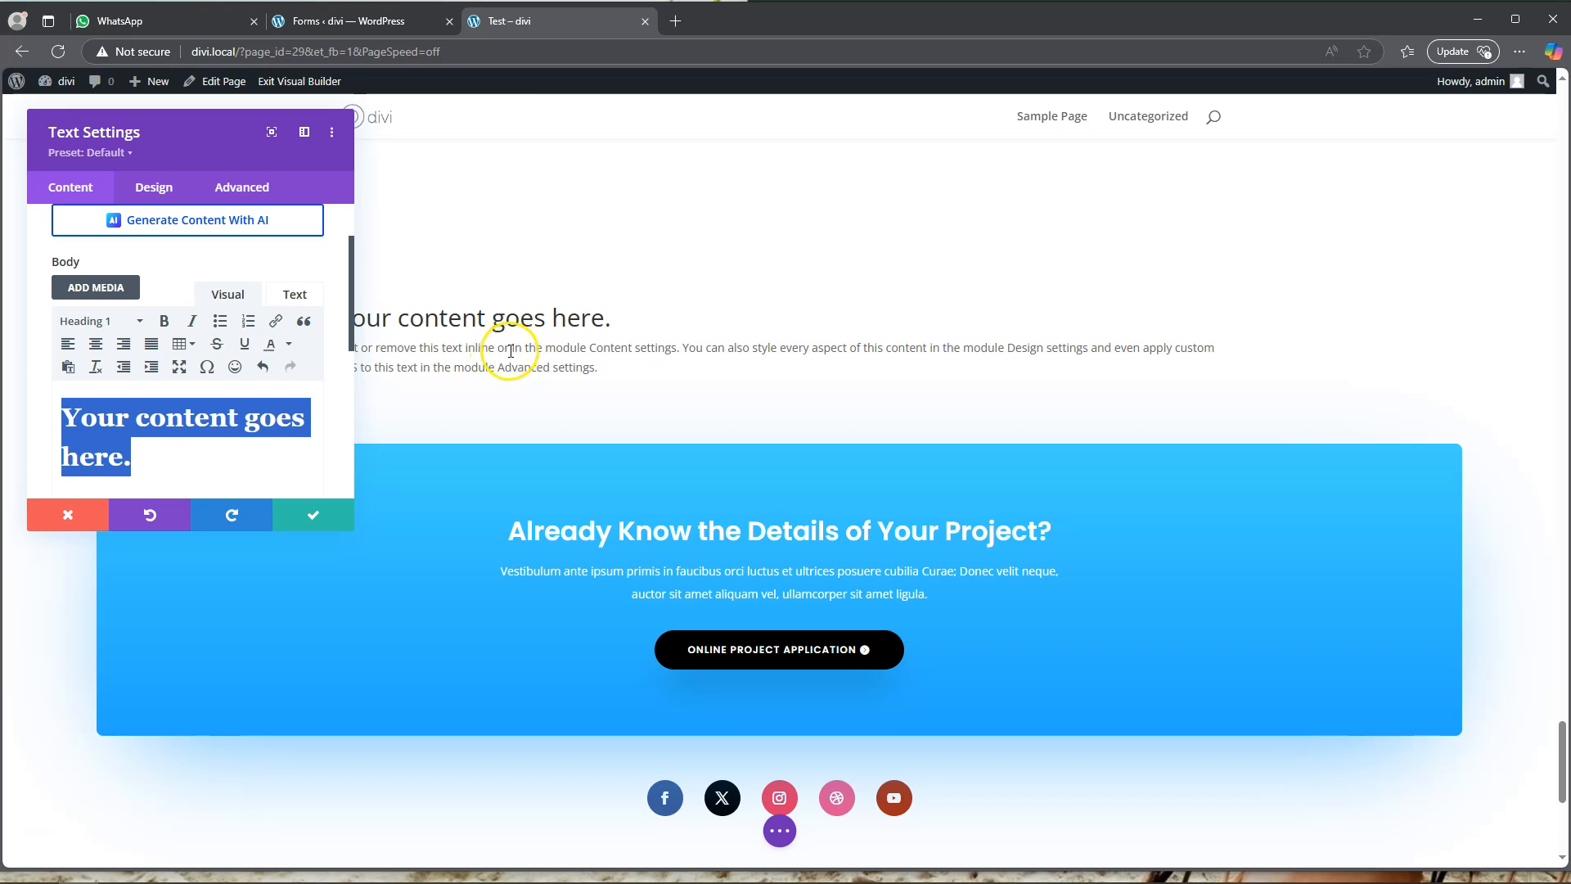
- Examine the h1 tag in the body's HTML source and return to the visual view
click(295, 297)
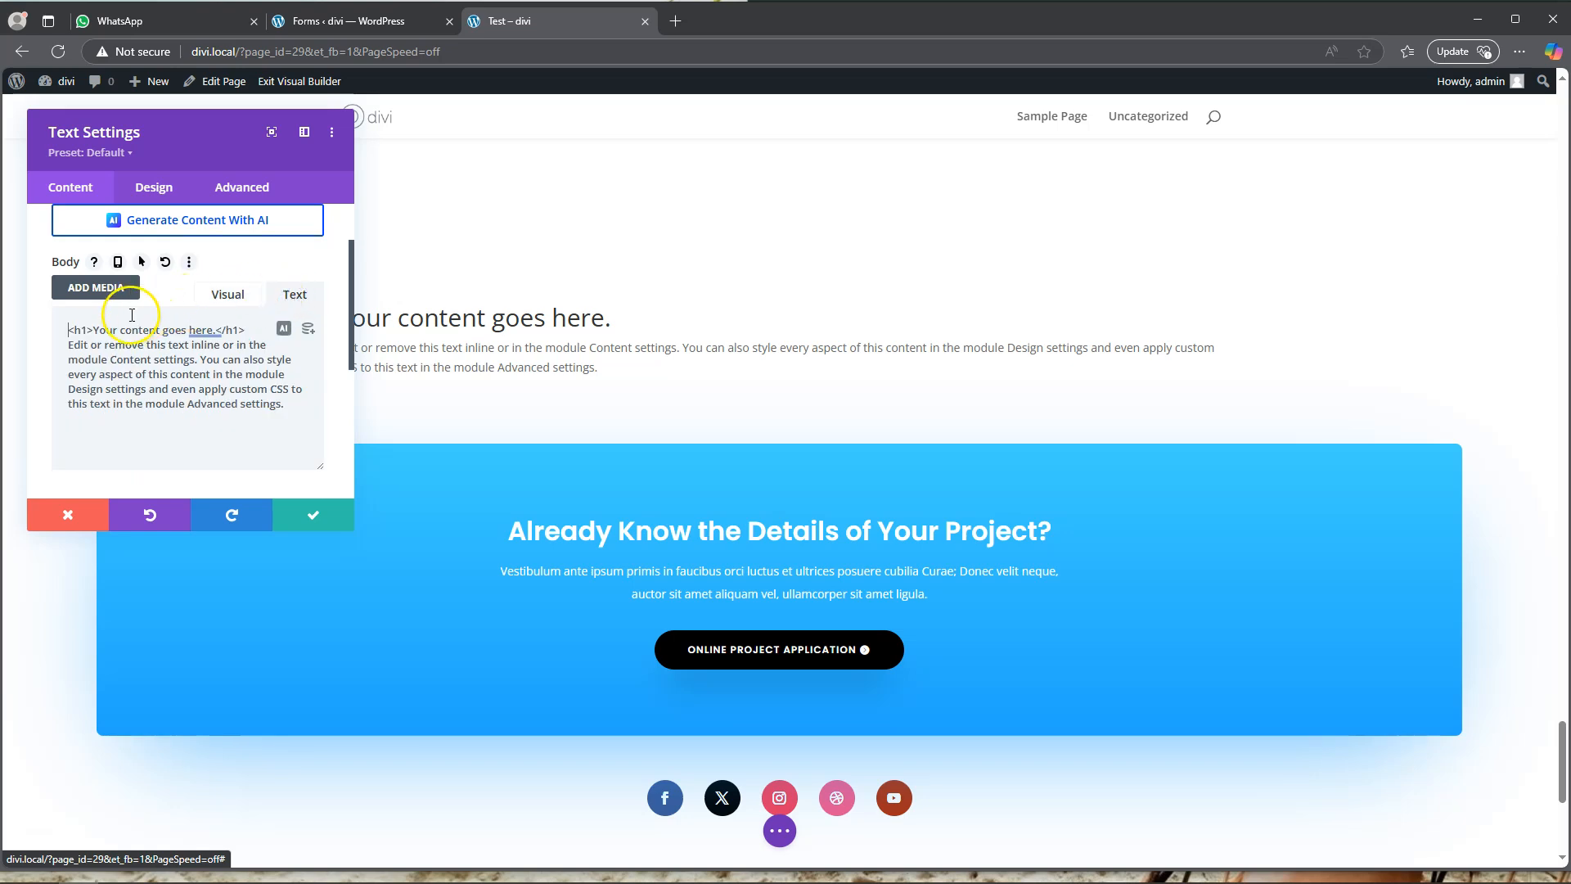
click(94, 331)
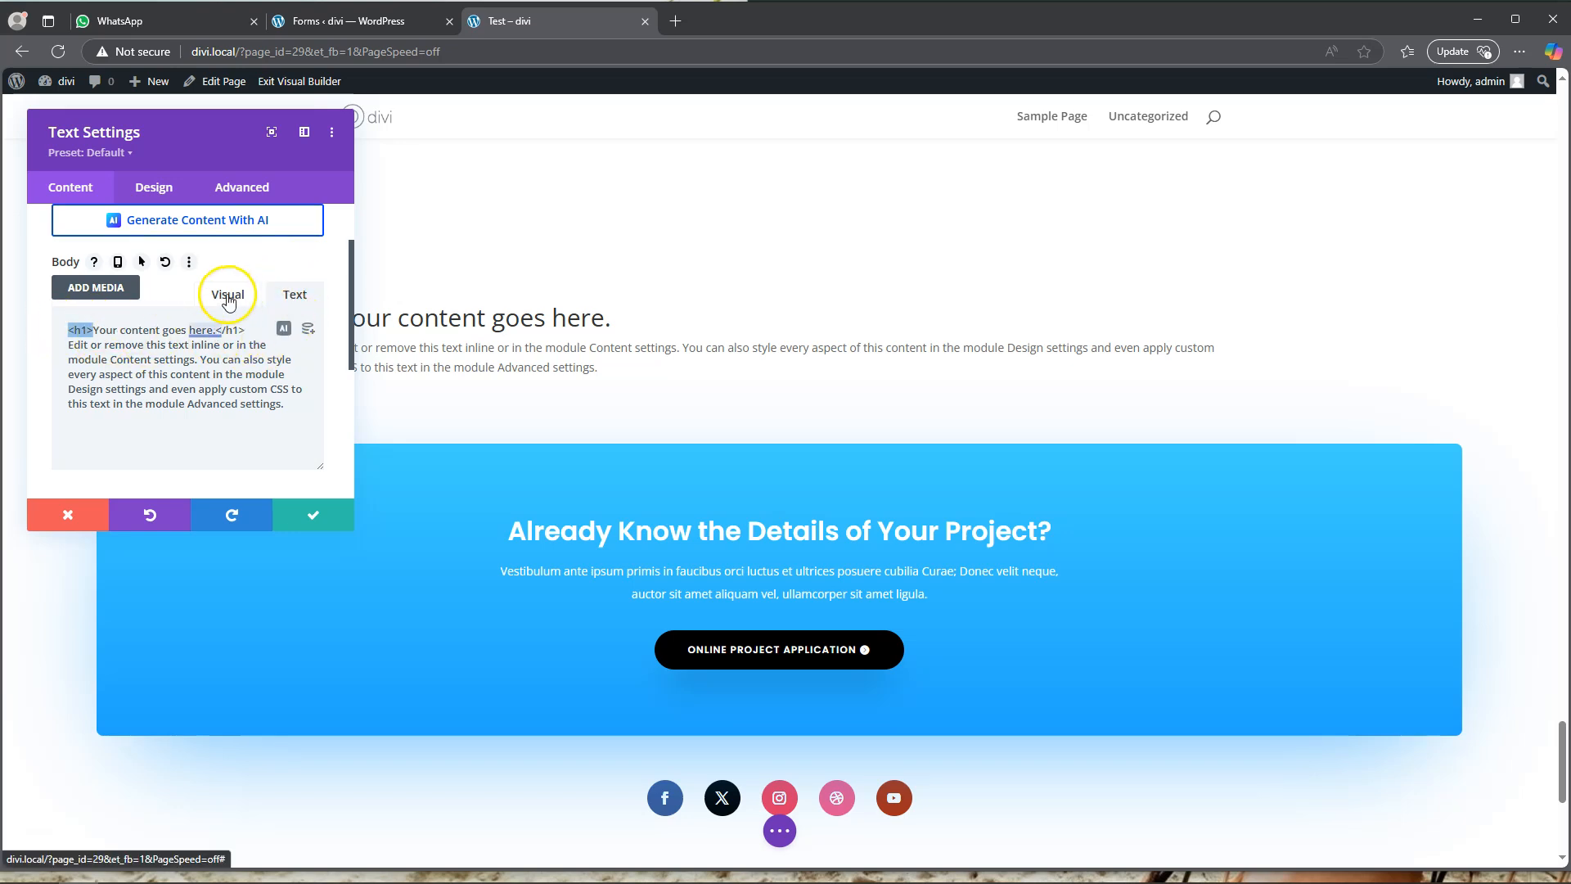
click(230, 298)
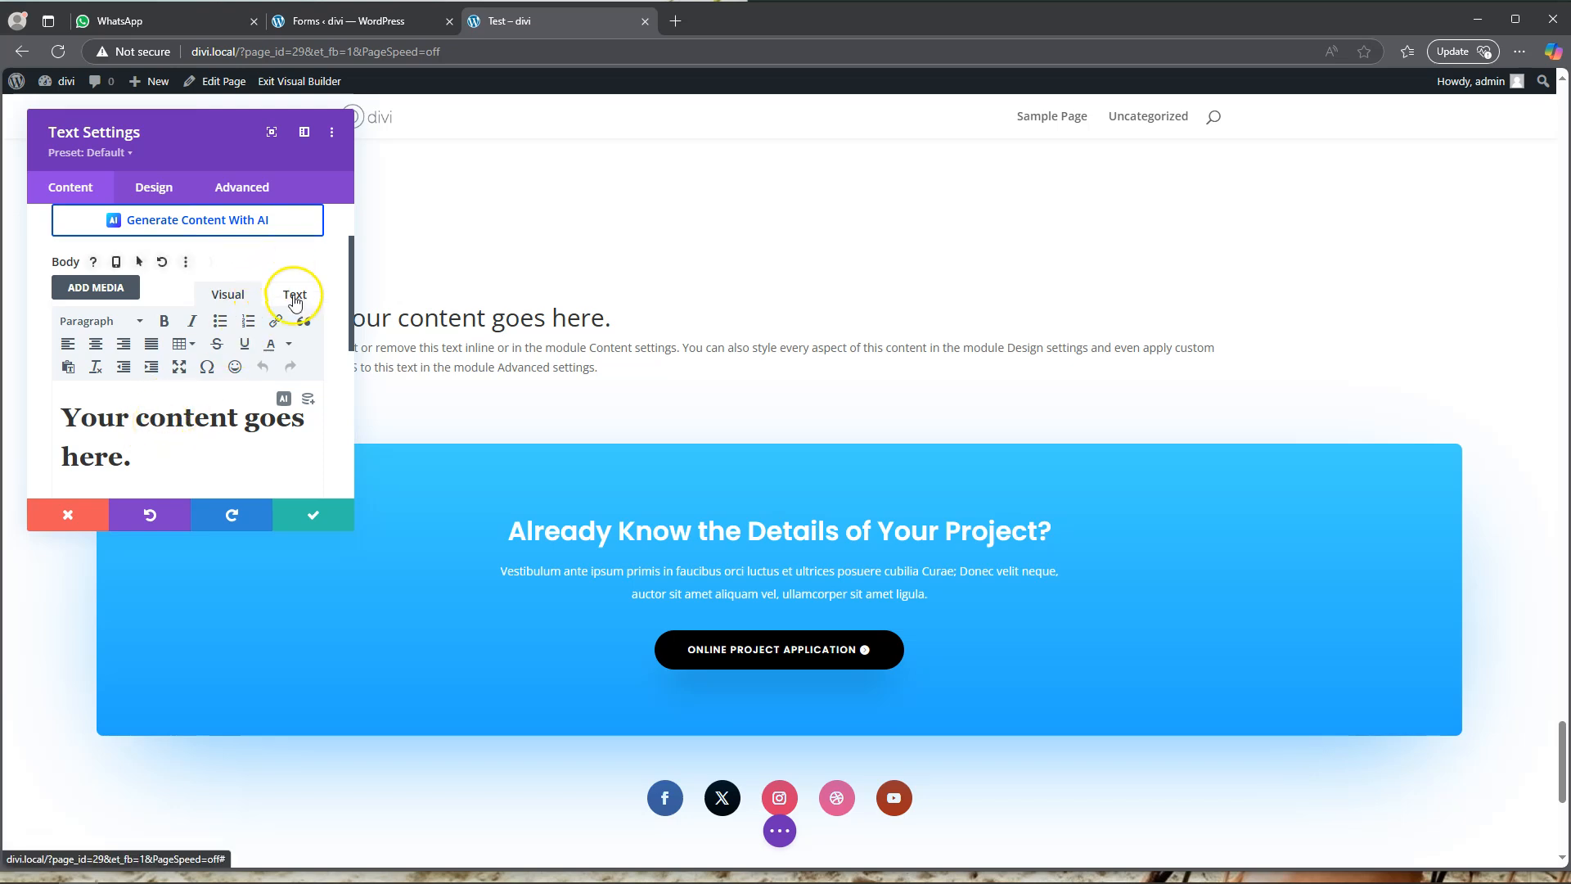
- Replace the body's entire HTML source with the shortcode [forminator_form id="56"] and return to the visual view
click(294, 296)
drag(288, 406, 53, 315)
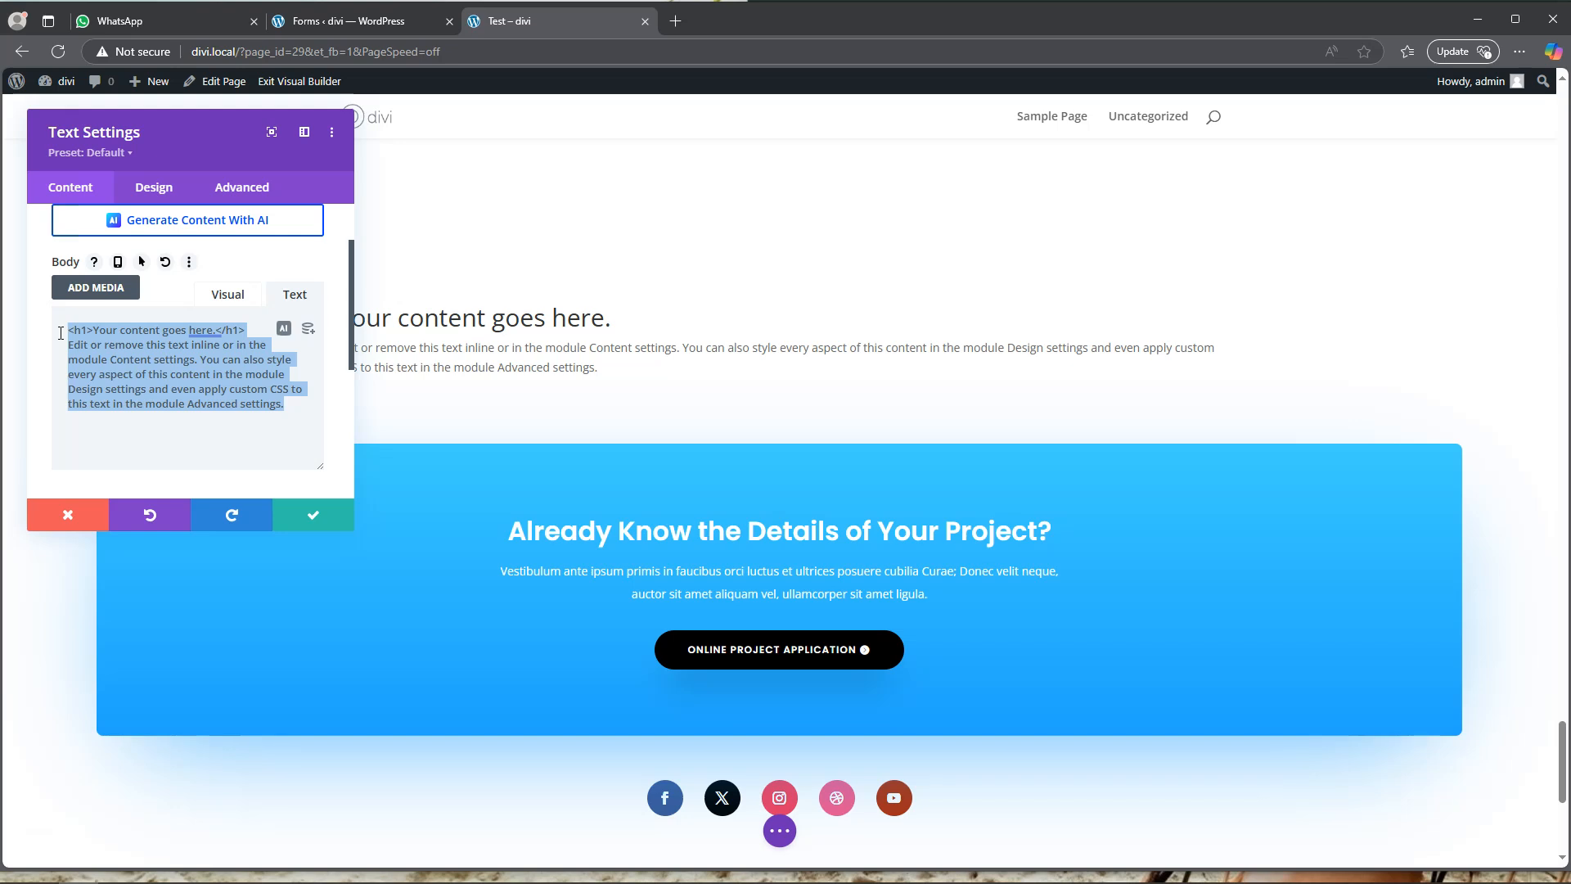
text([forminator_form id="56"])
click(78, 315)
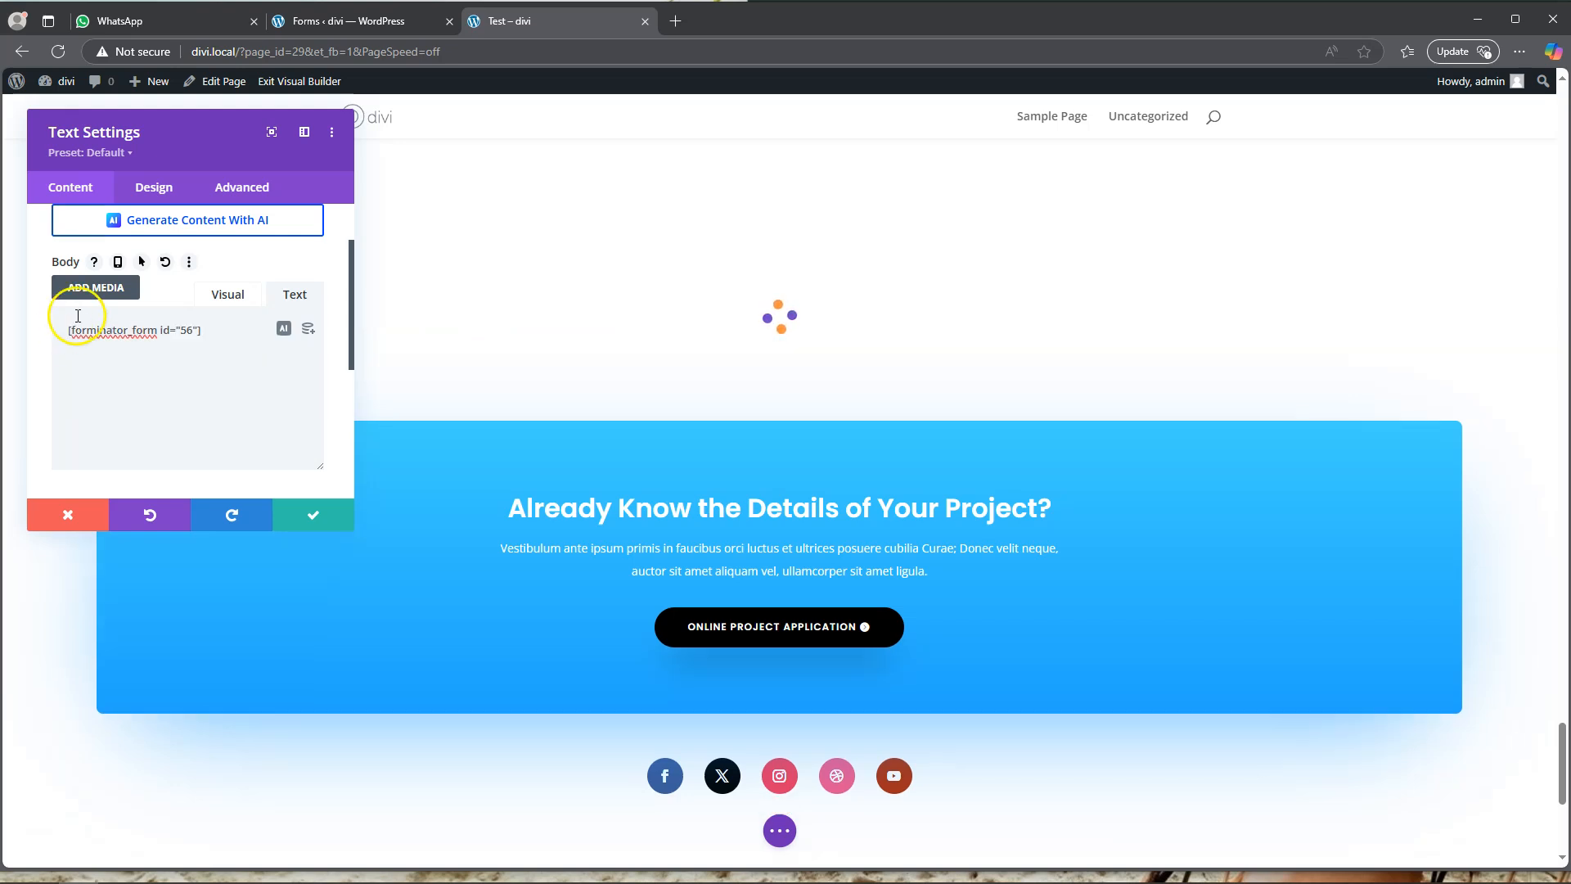
click(228, 296)
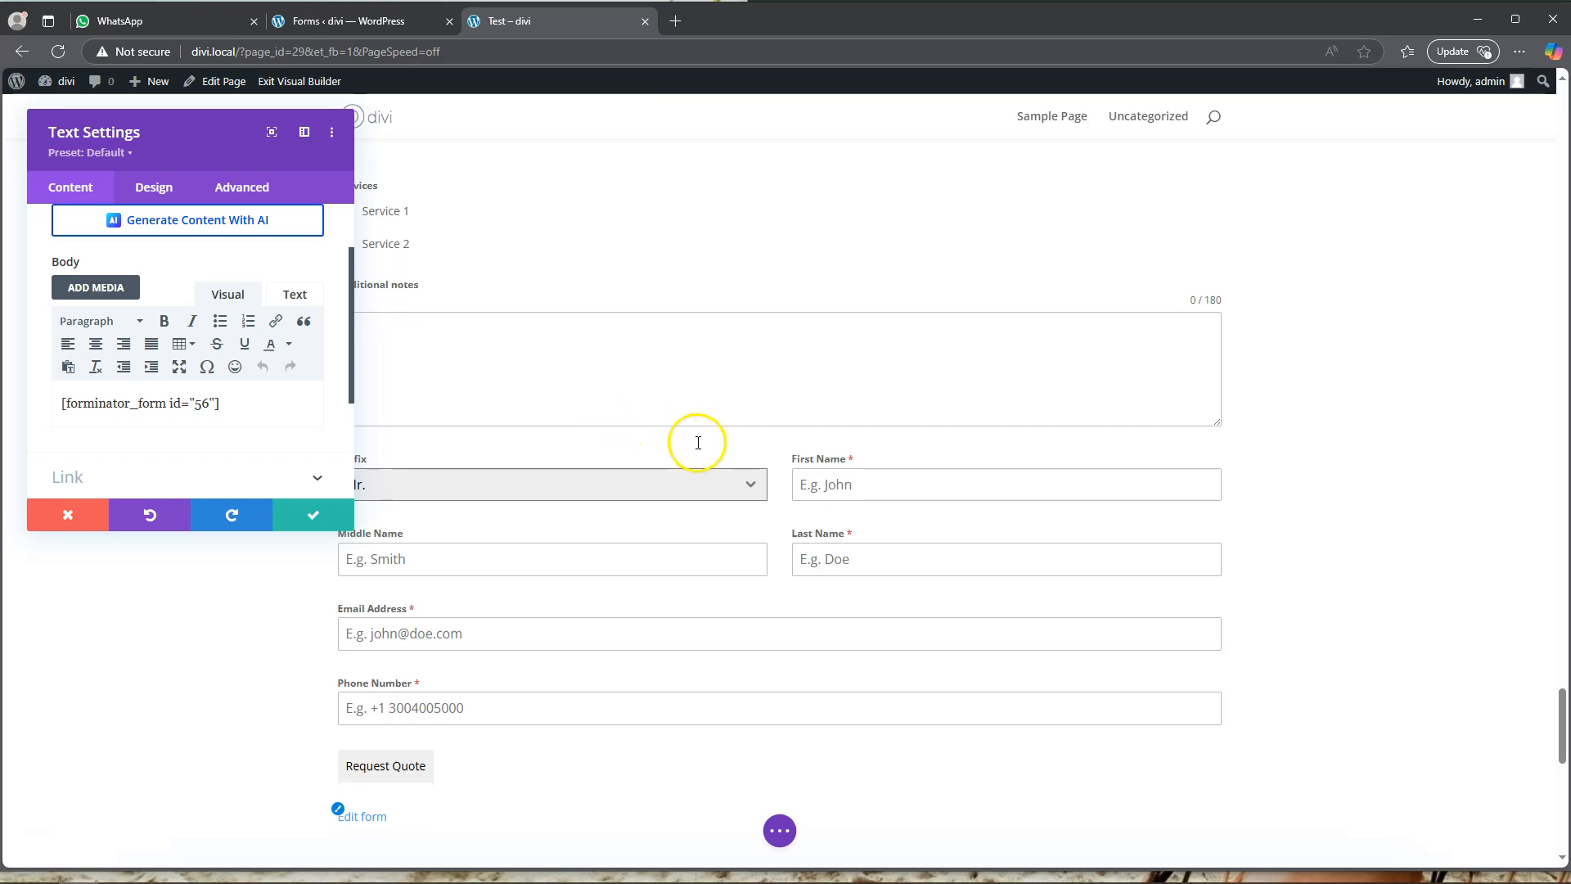
- Examine the embedded quote form on the page and the Text module's available design option groups
scroll(702, 446, down, 2)
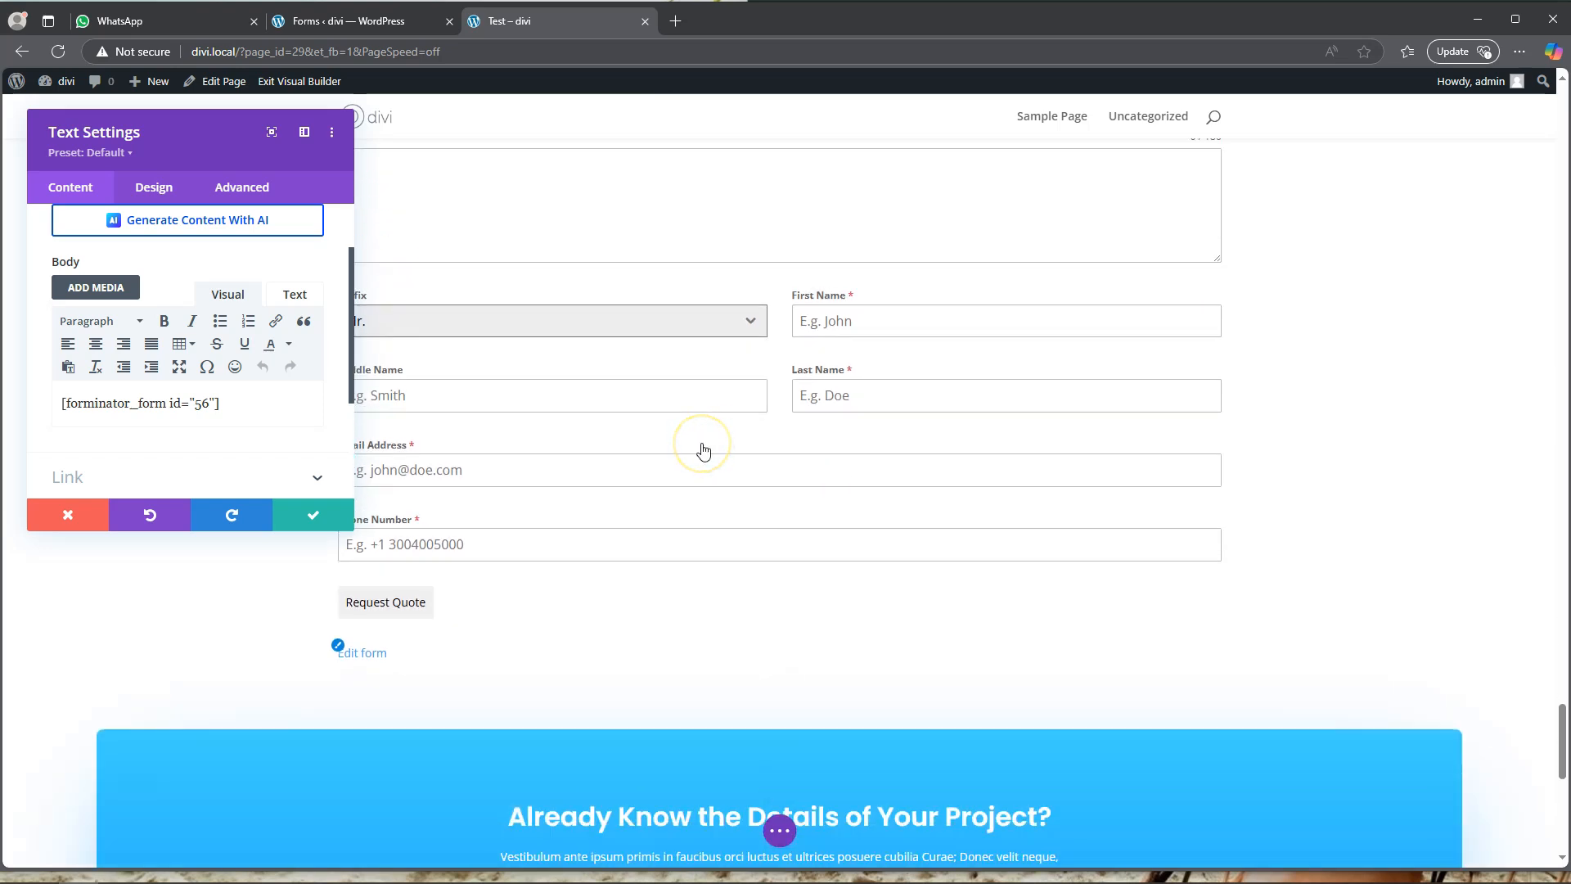
scroll(702, 446, up, 5)
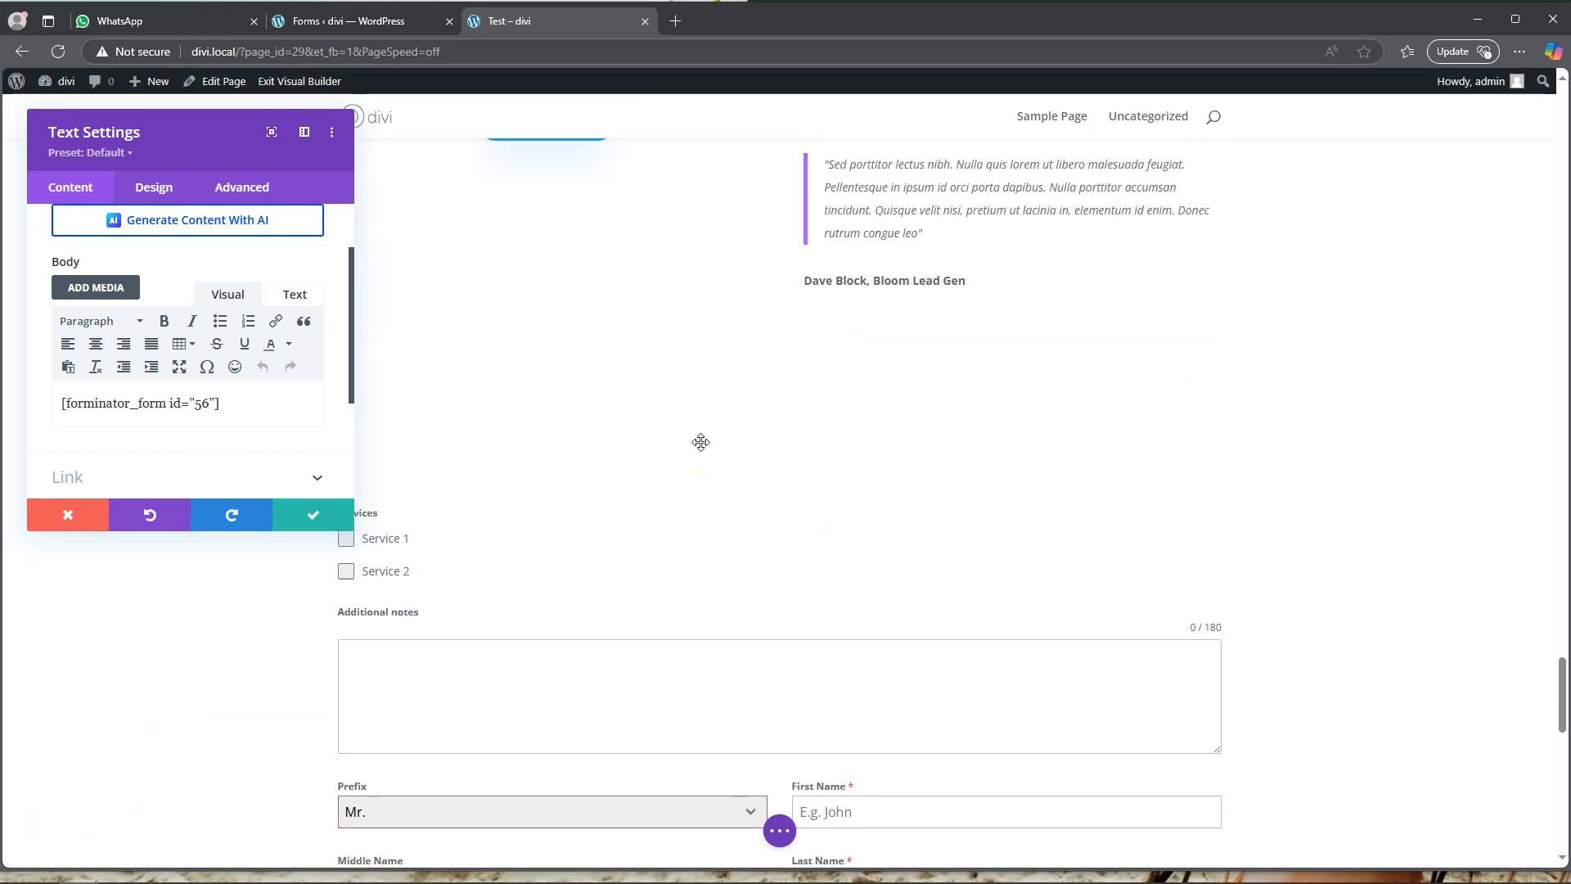
scroll(701, 443, up, 1)
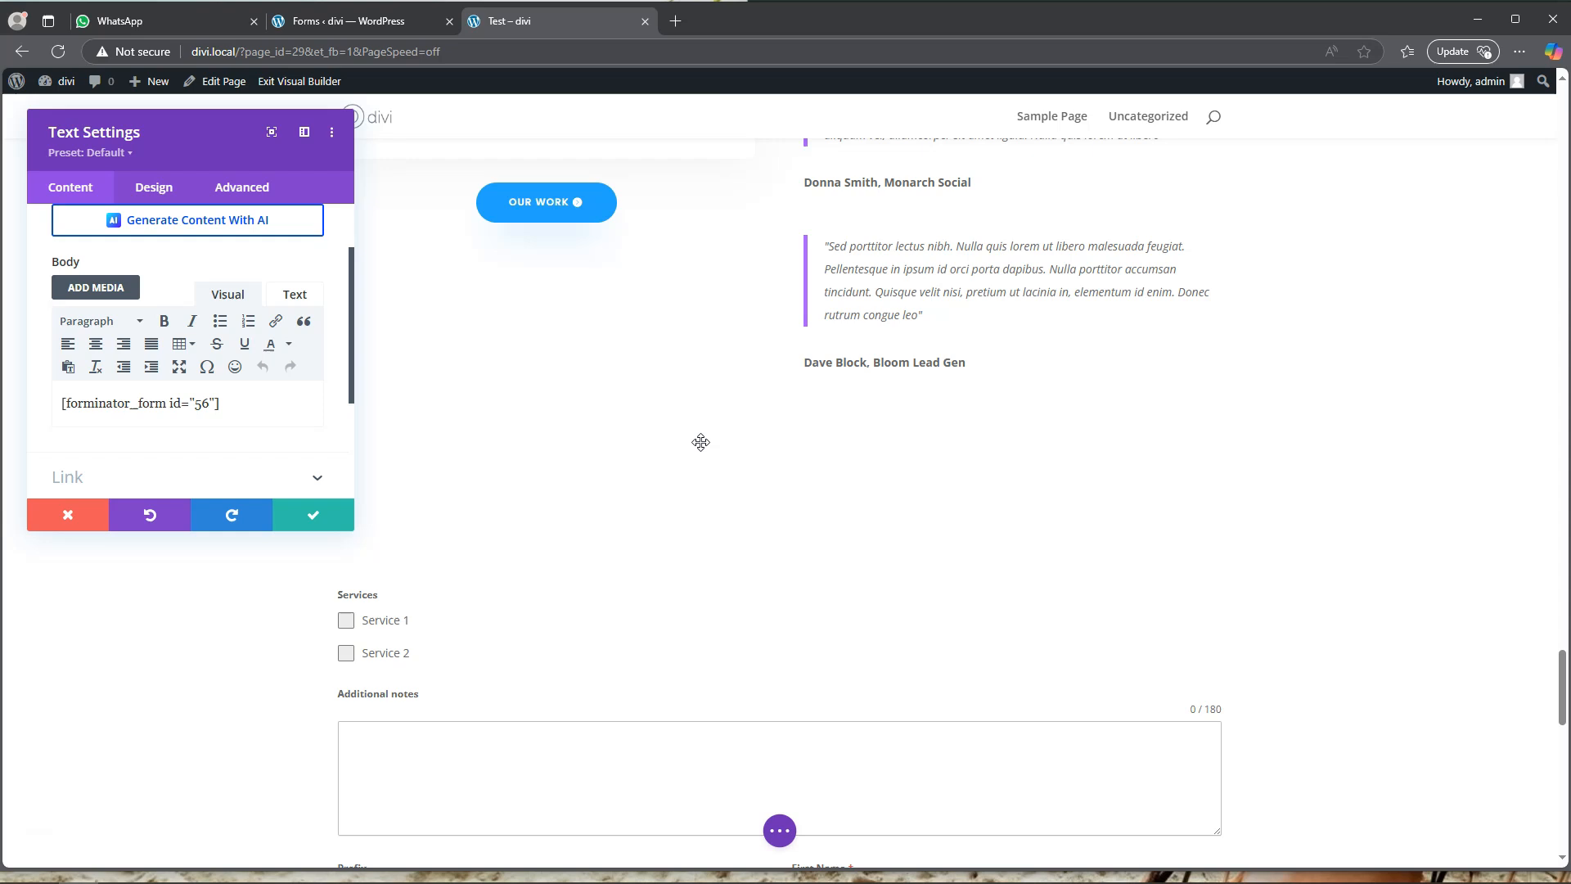
click(152, 191)
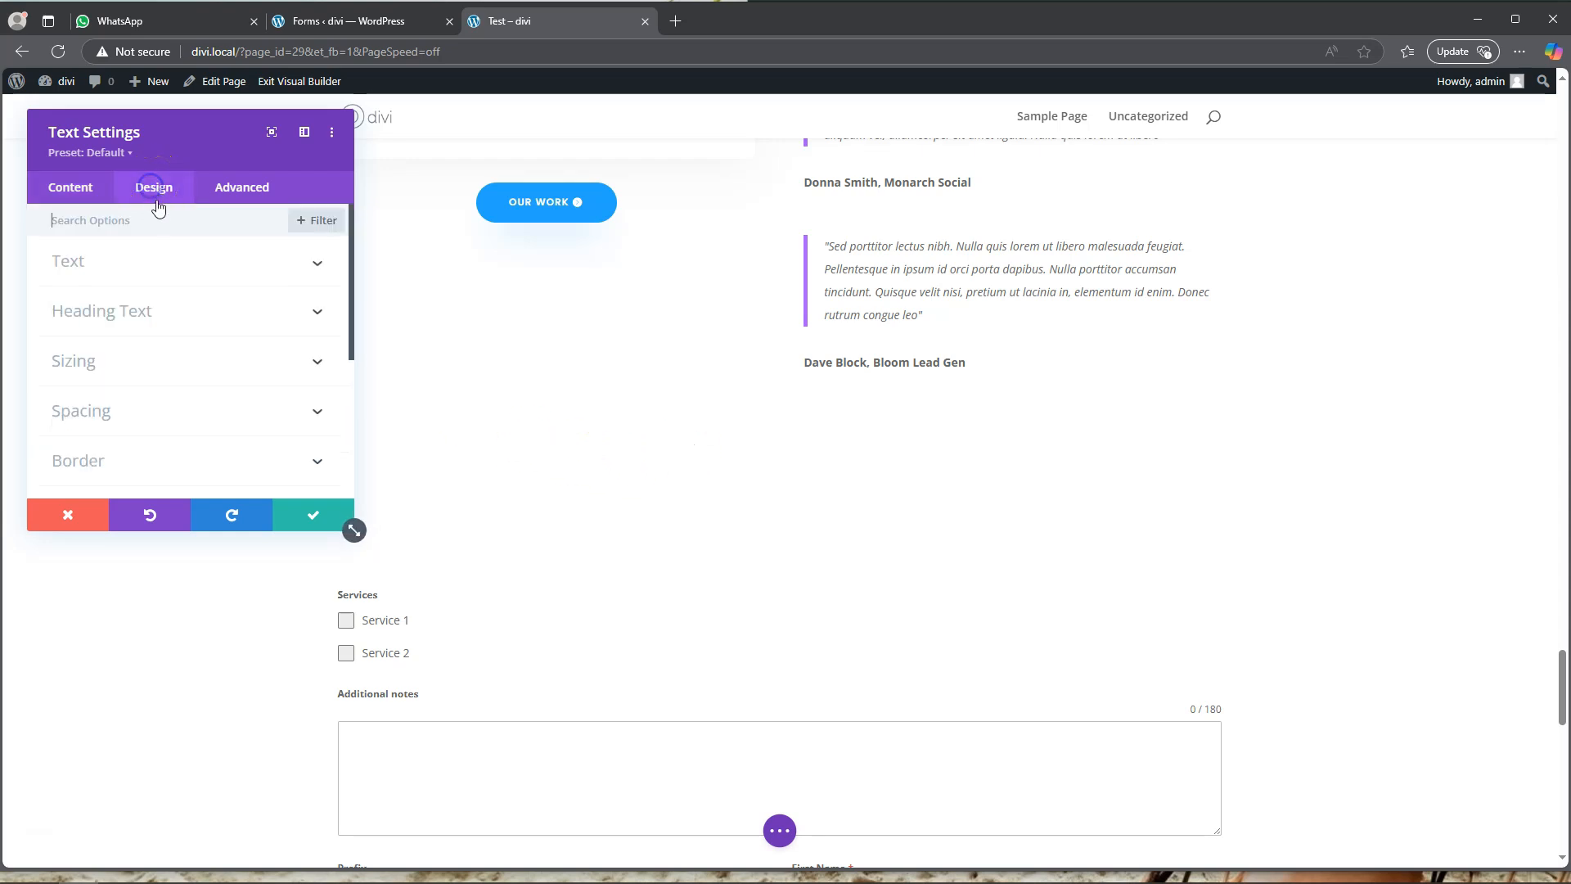
click(149, 273)
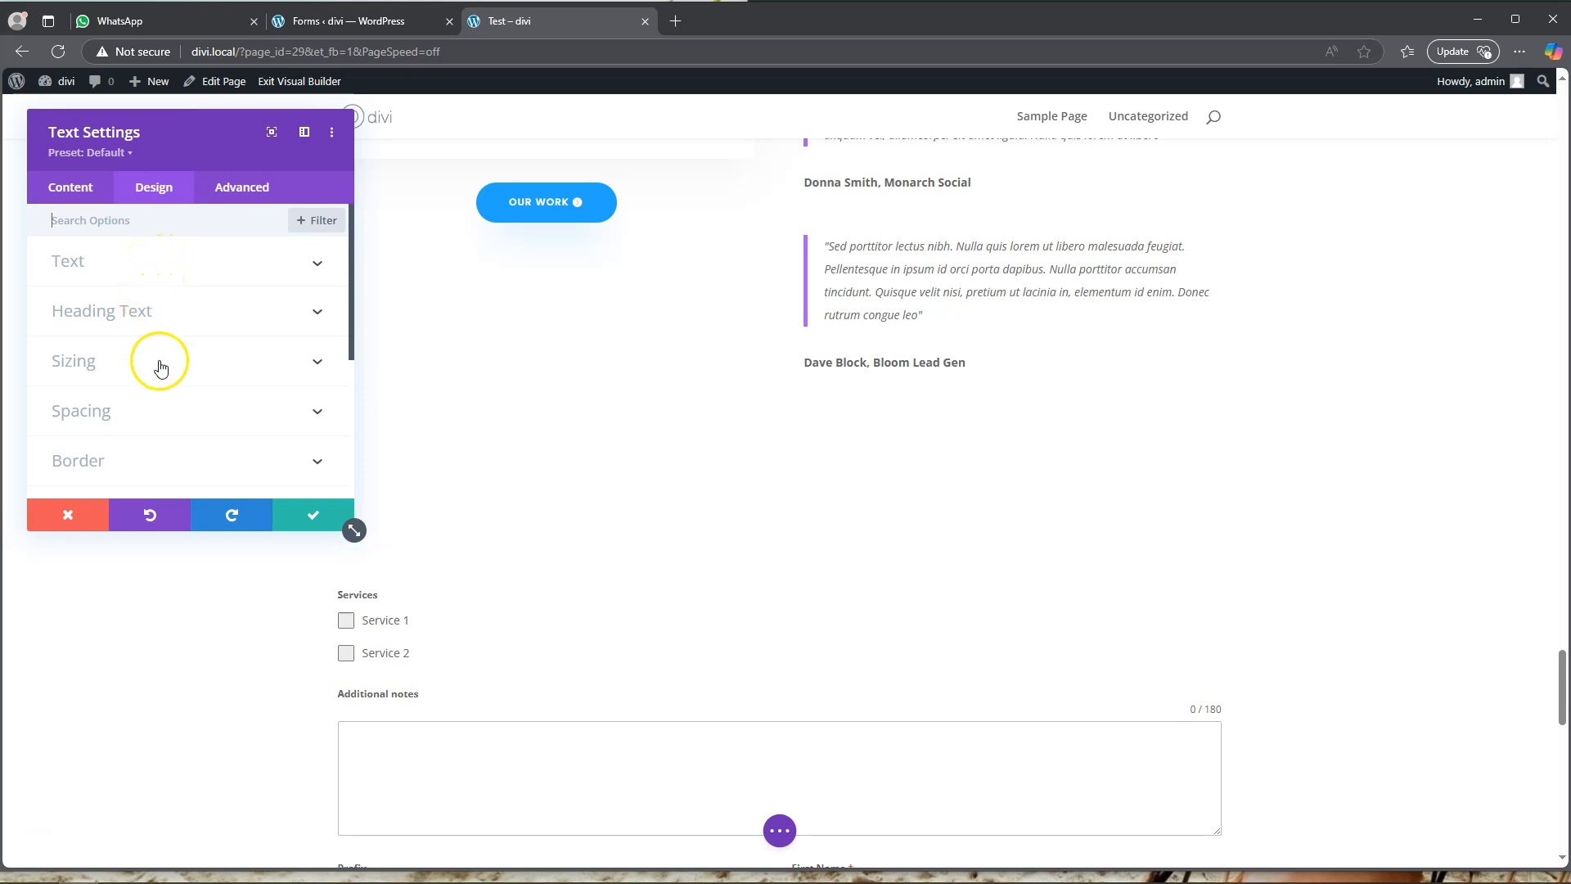
scroll(166, 385, down, 2)
scroll(166, 385, down, 3)
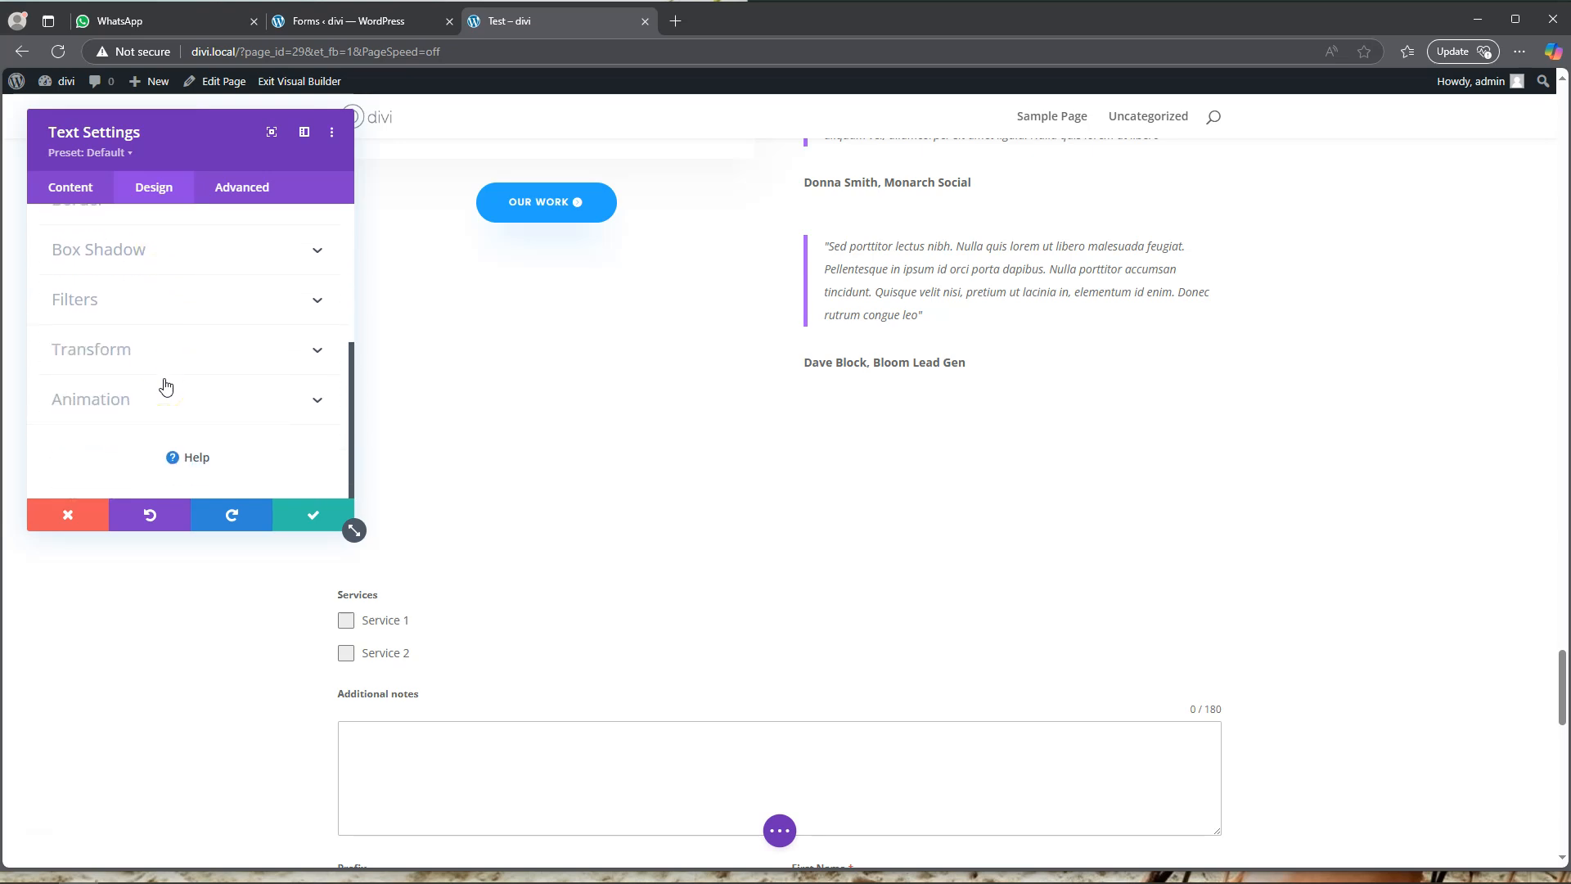
scroll(166, 385, up, 5)
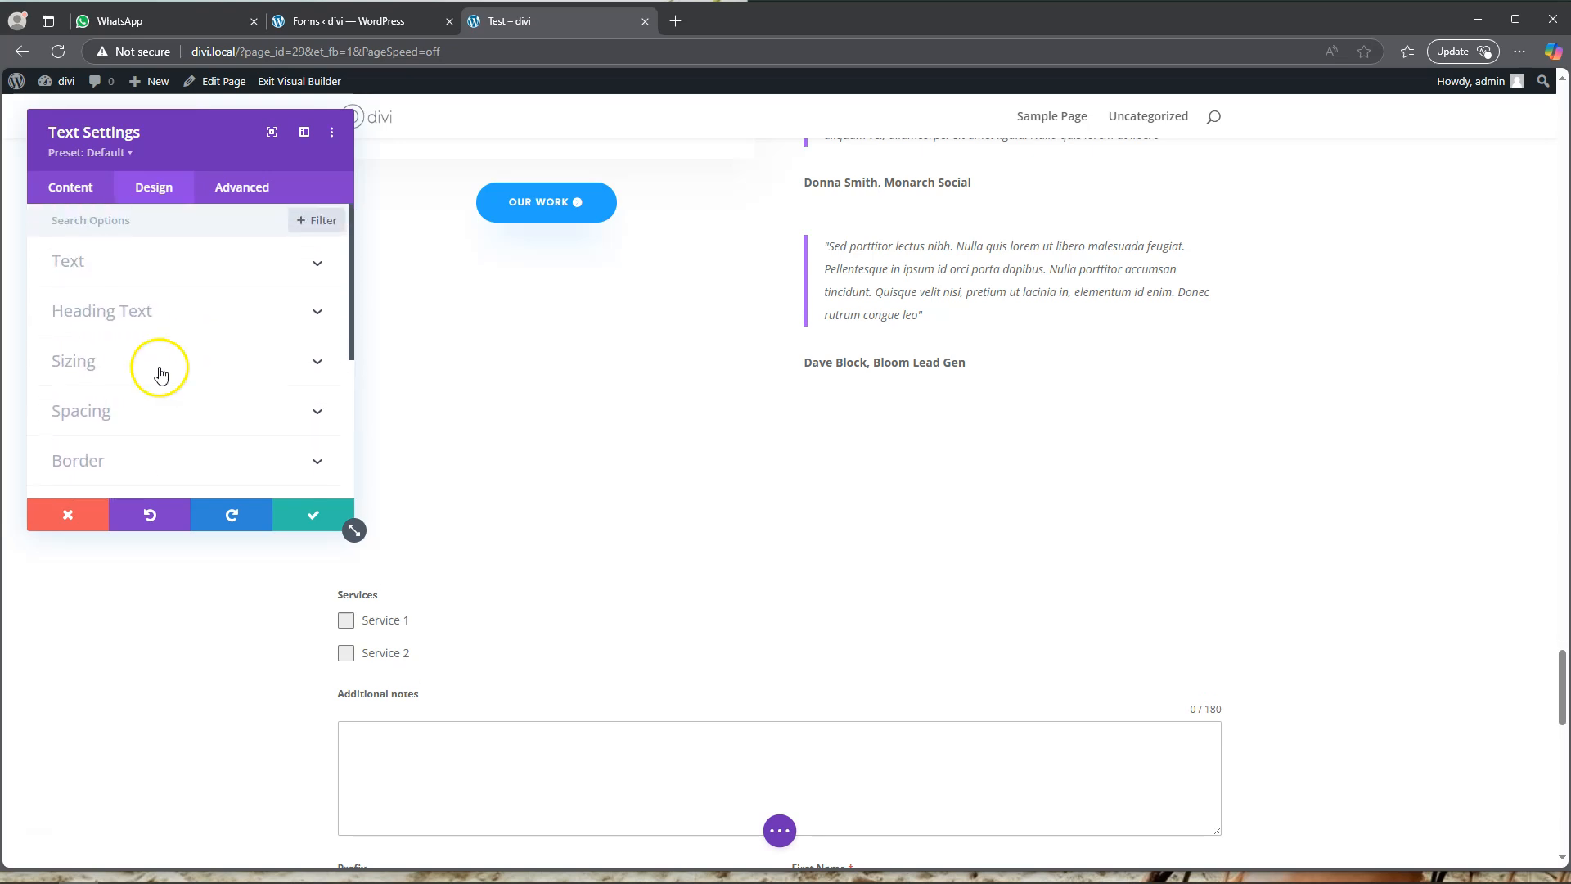
- Set the Heading 2 font weight to Bold in the Text module's heading text design settings
click(146, 313)
click(119, 271)
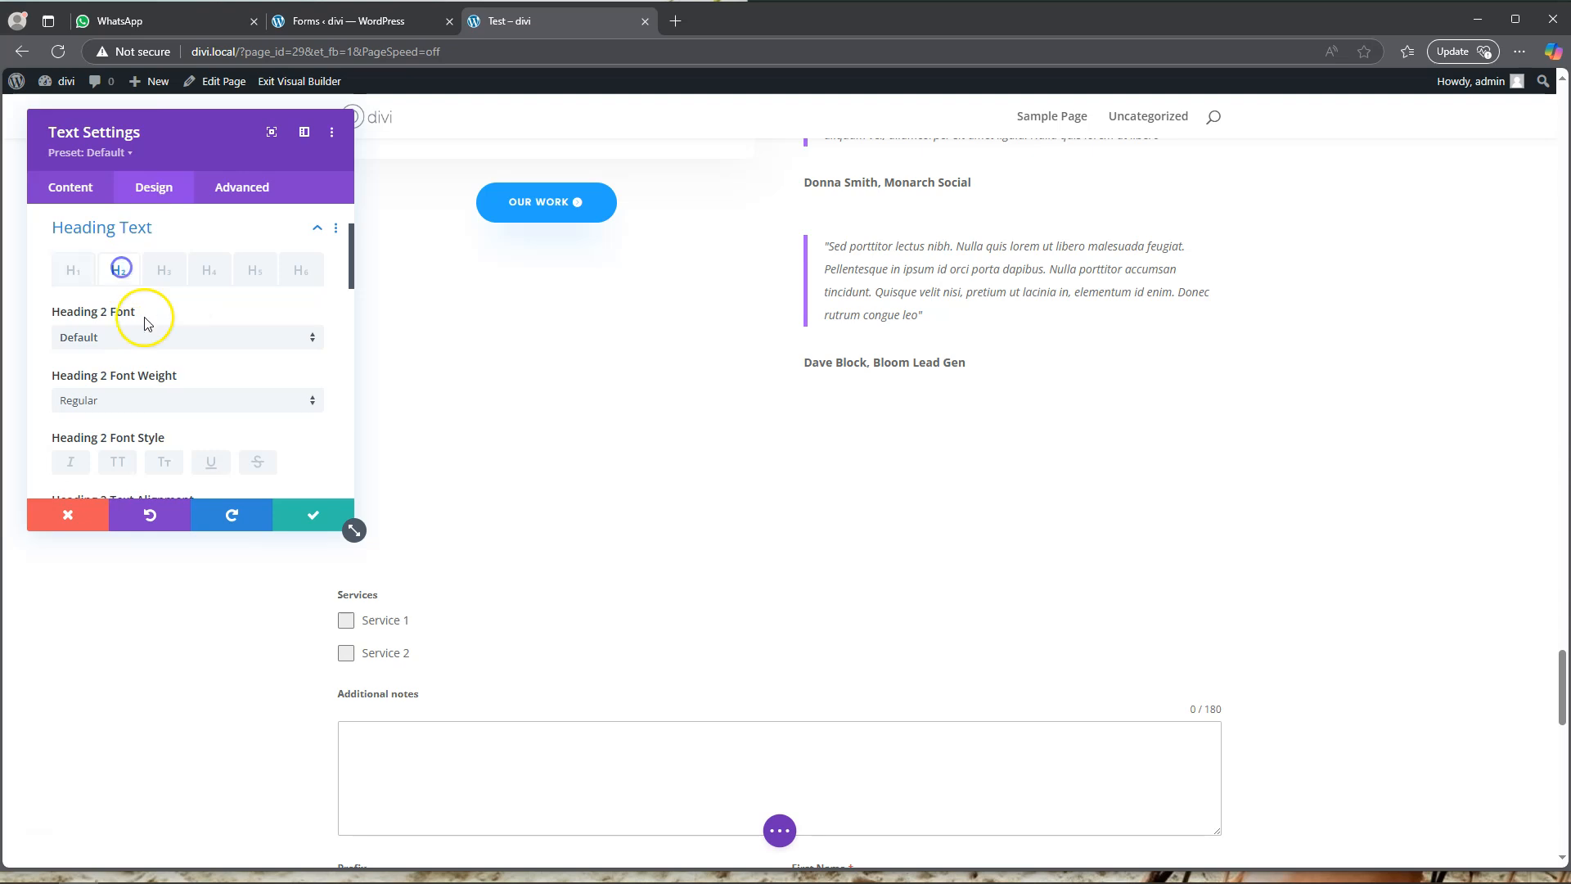
click(133, 399)
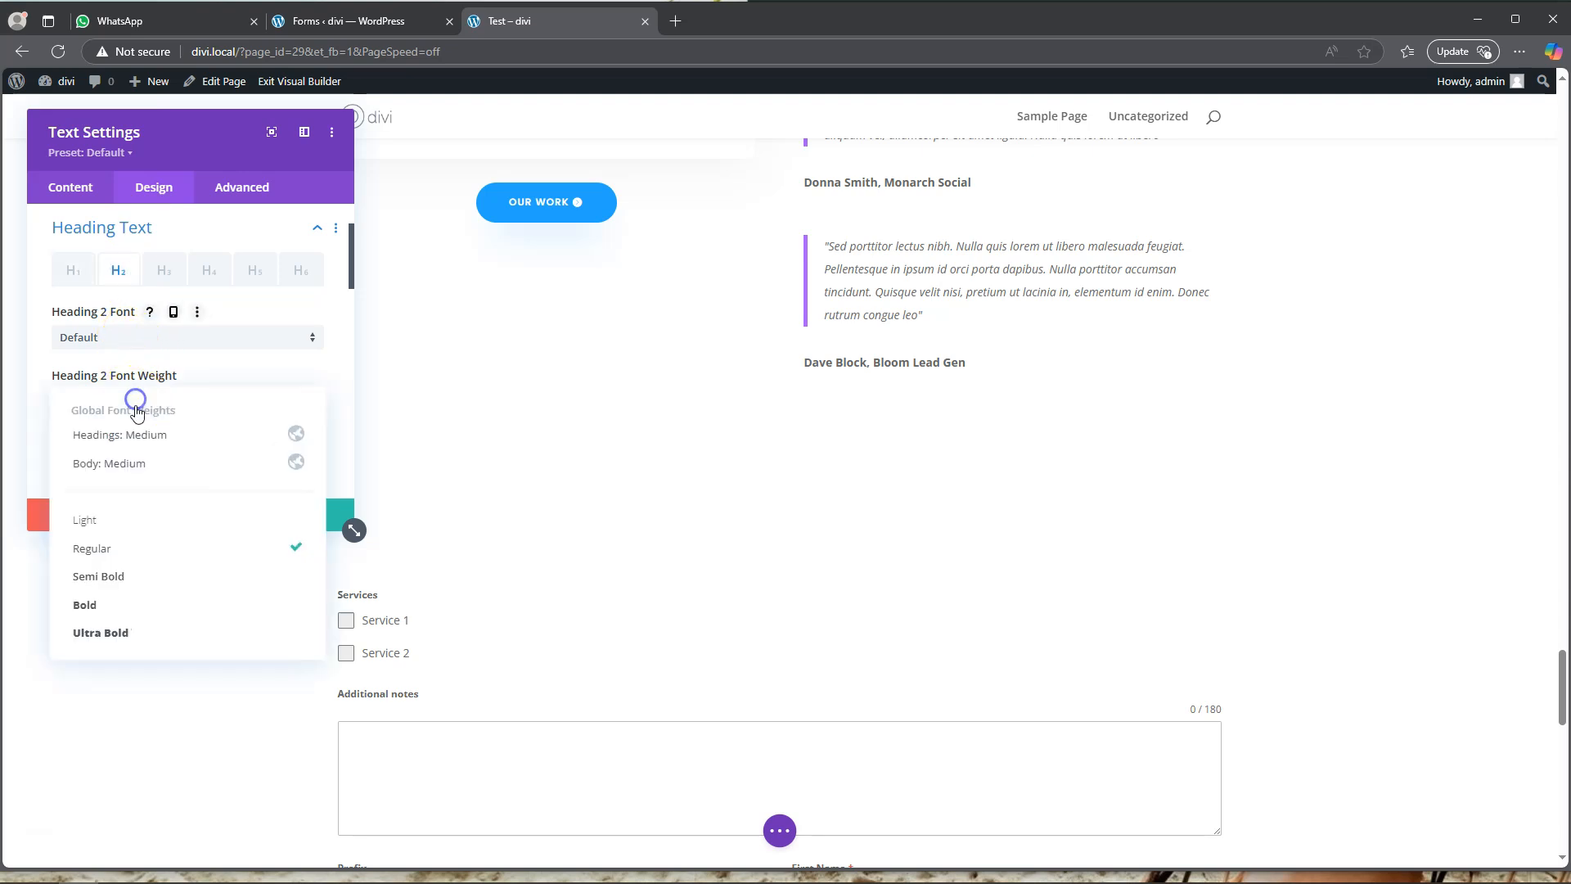
click(116, 603)
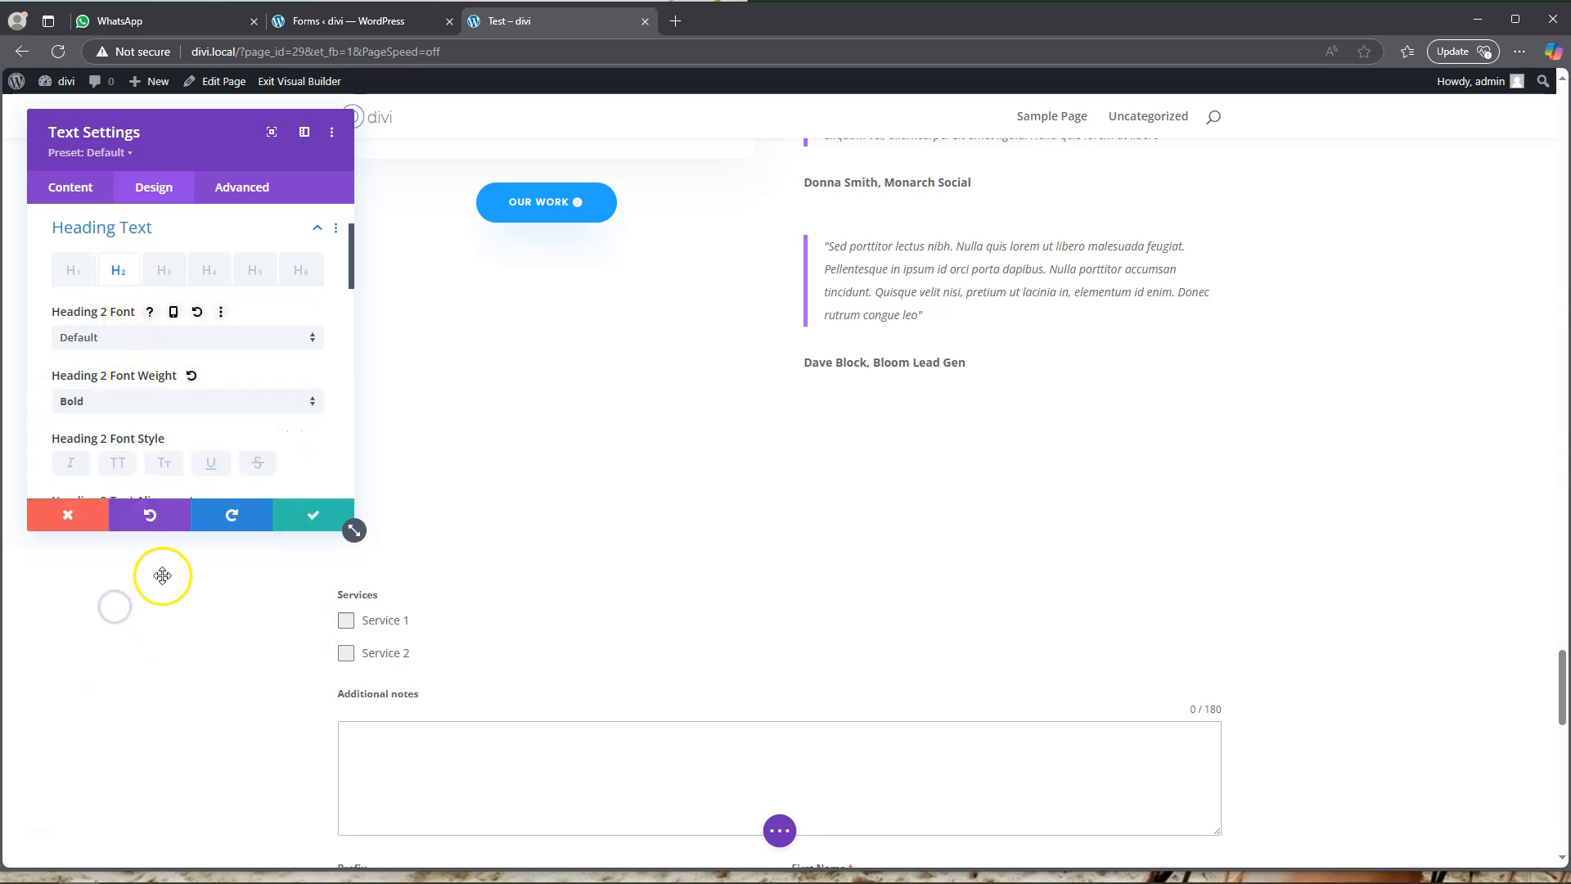
- Check the form preview and the remaining Heading 2 styling options, and collapse the heading text settings
scroll(508, 546, down, 2)
scroll(508, 547, down, 2)
scroll(491, 528, up, 4)
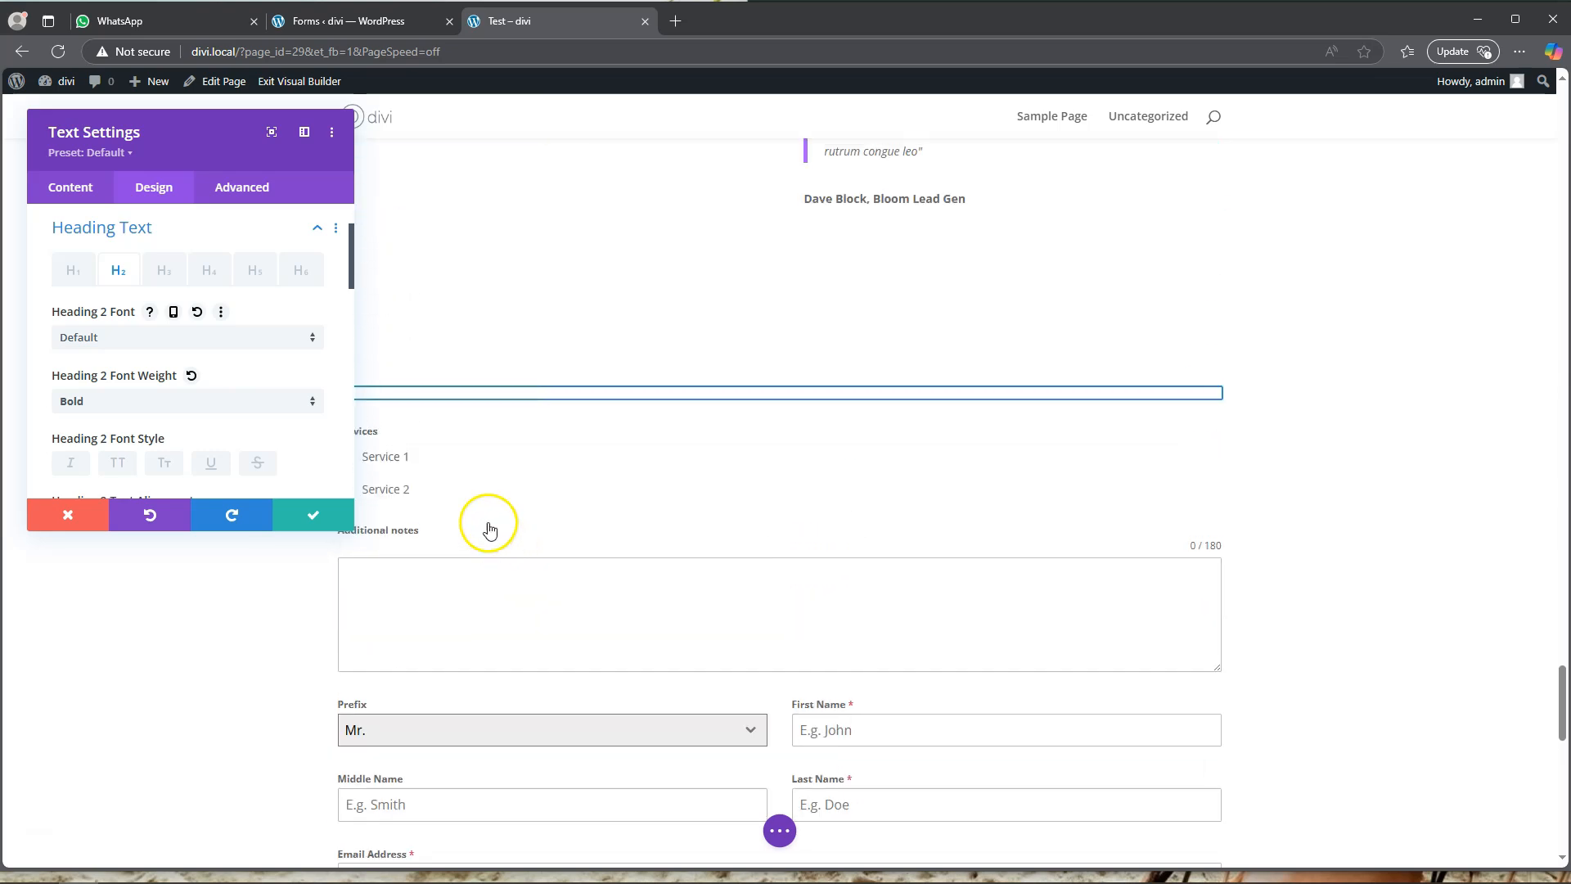
scroll(193, 361, down, 2)
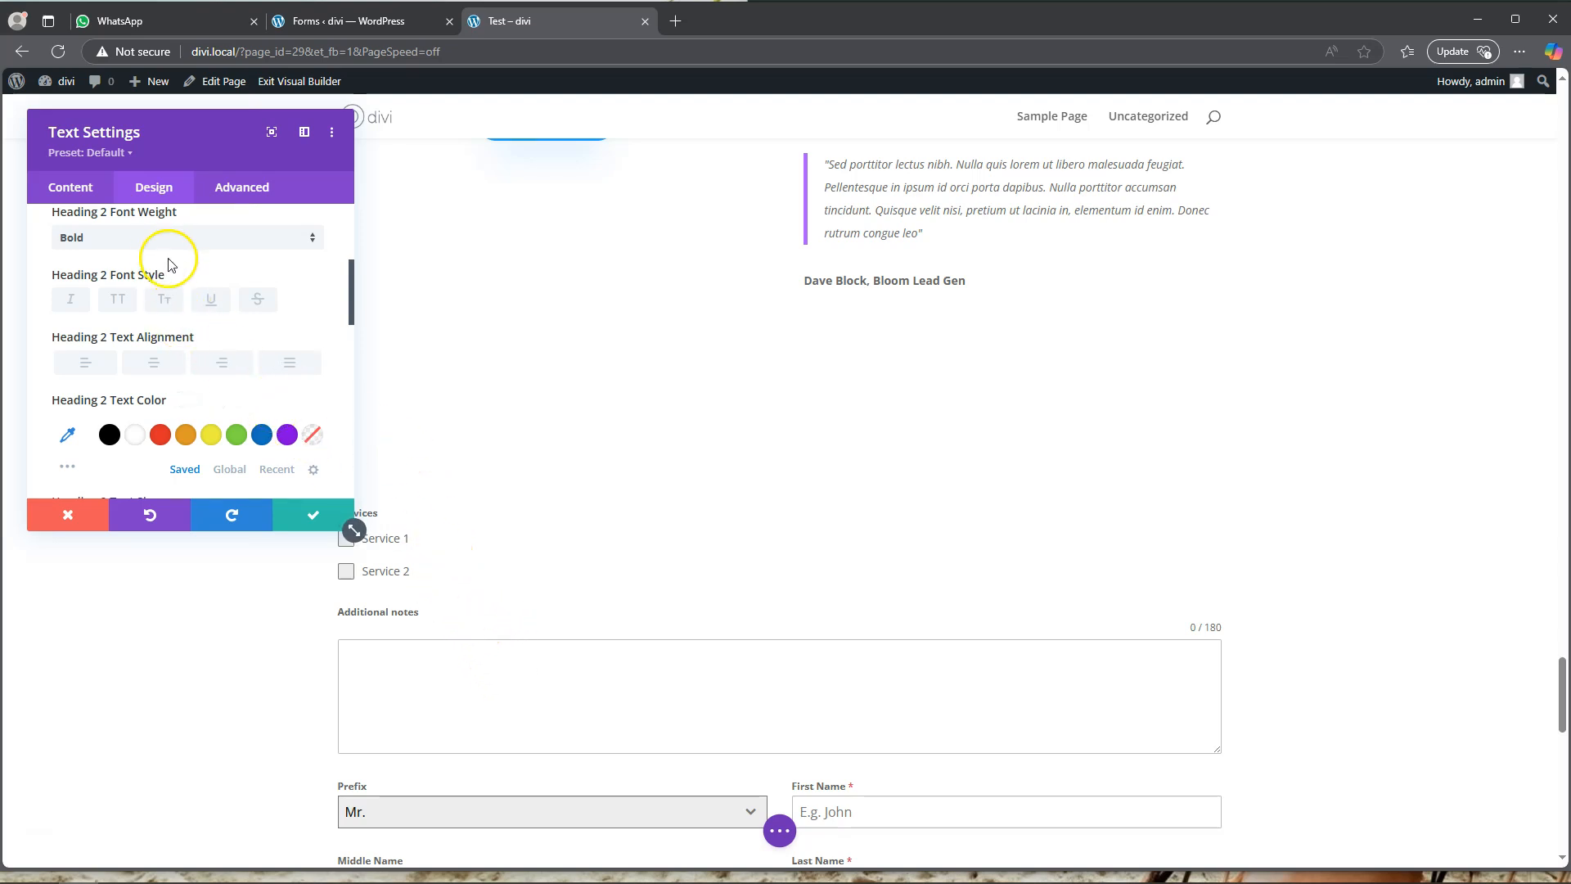
scroll(169, 253, up, 3)
click(152, 312)
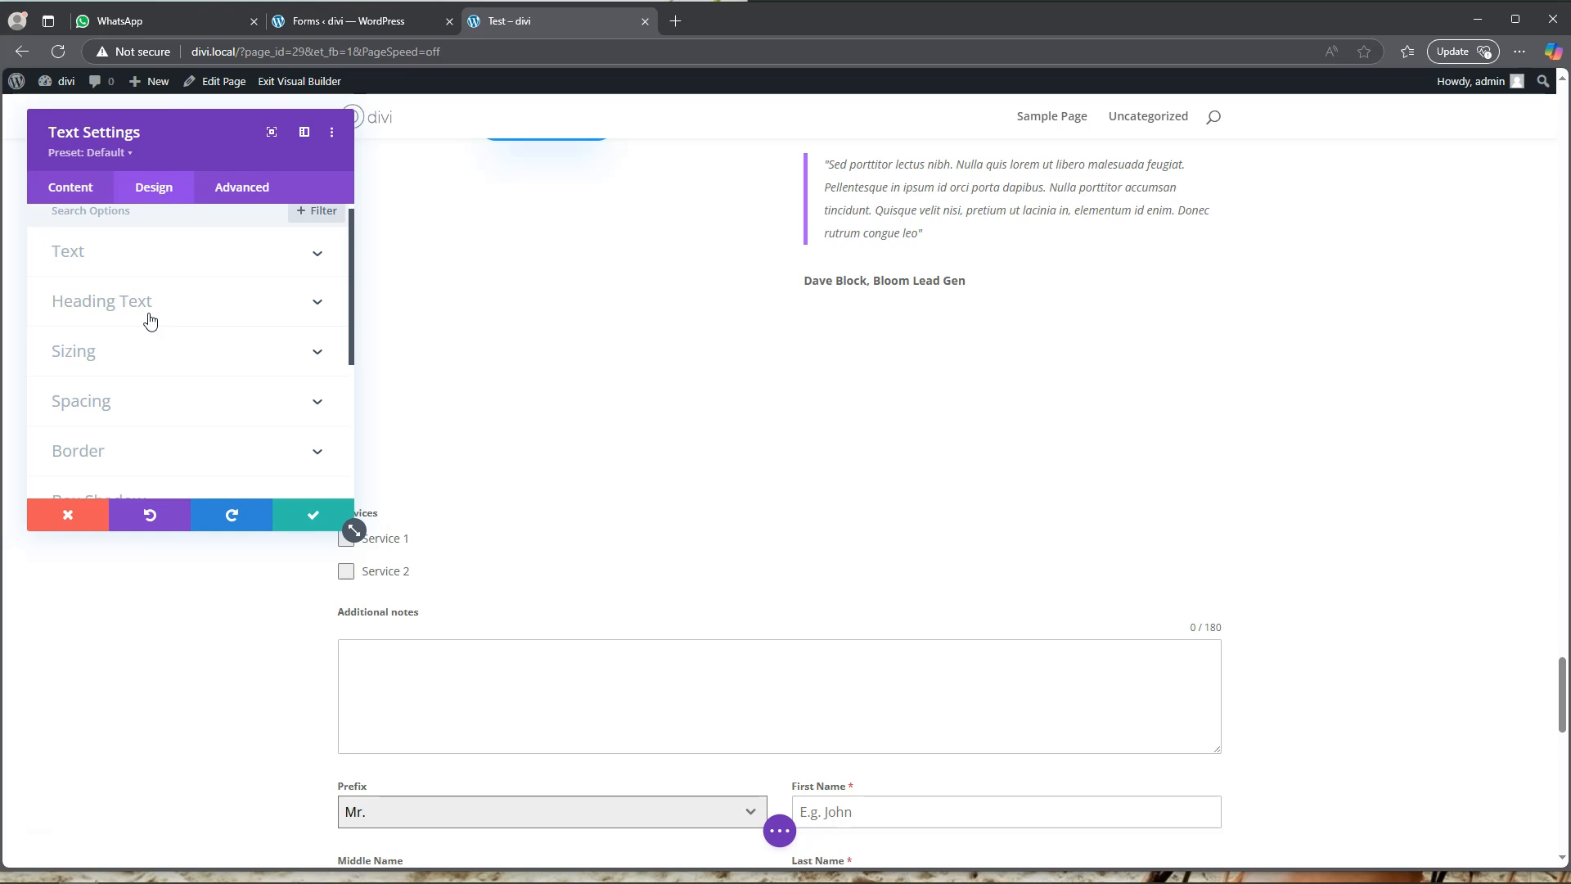
click(165, 324)
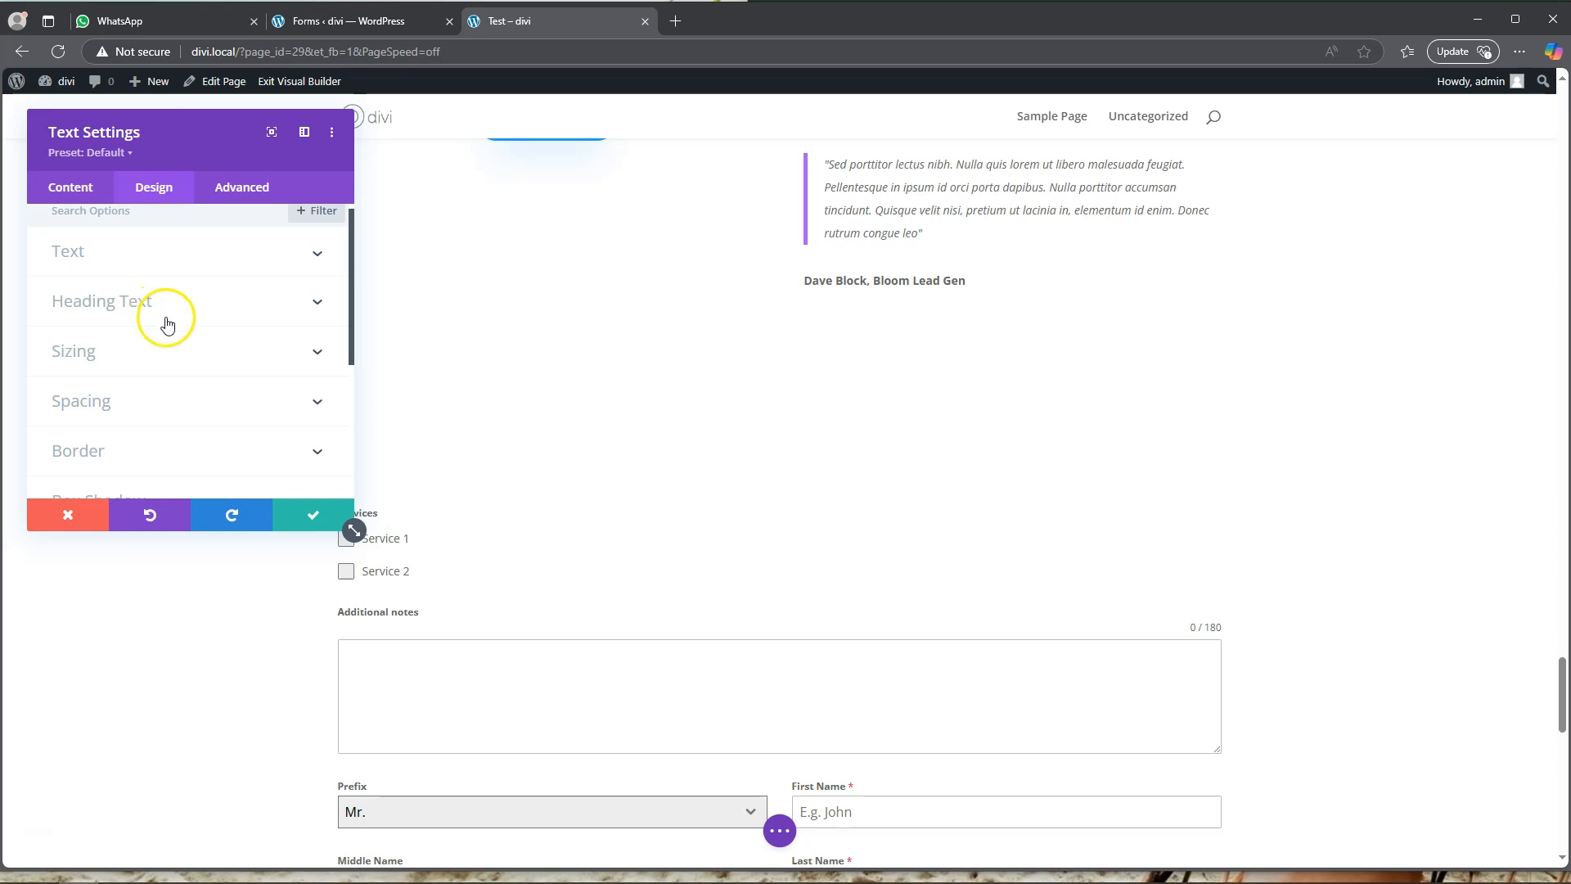